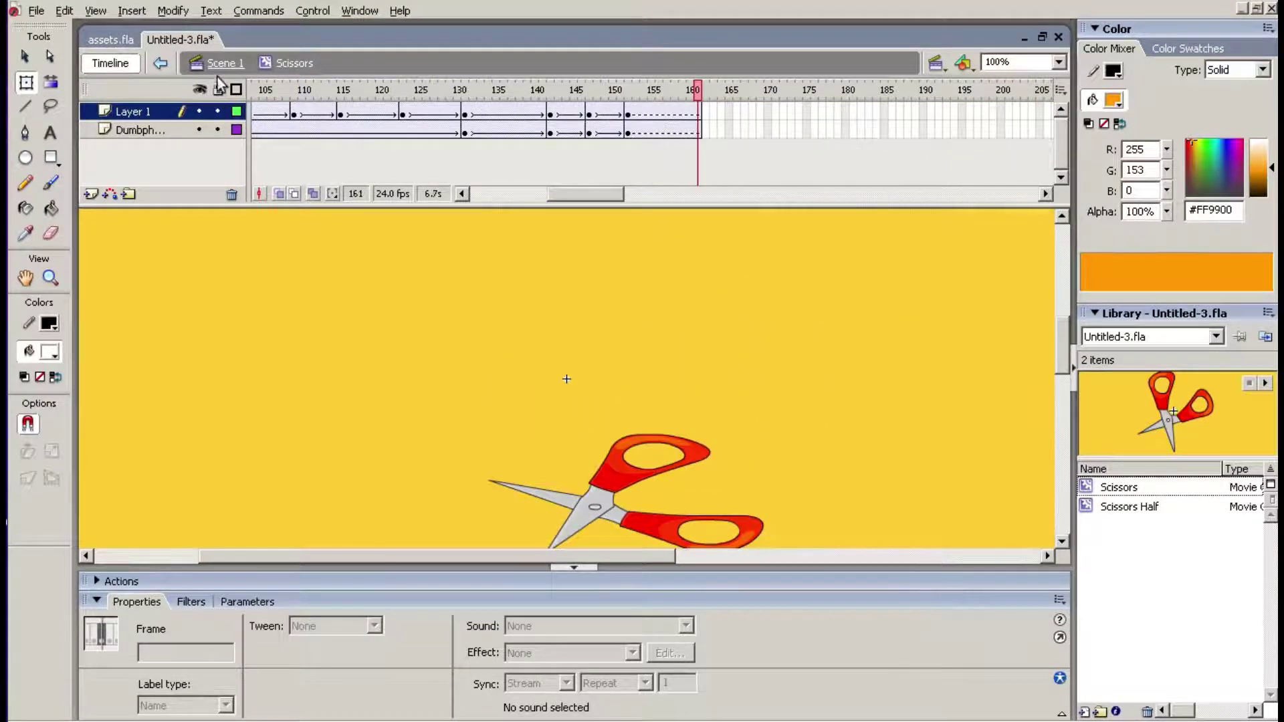
Step: Examine the Scissors symbol's animation by isolating each of its two layers in turn and playing back the timeline
left_click(198, 129)
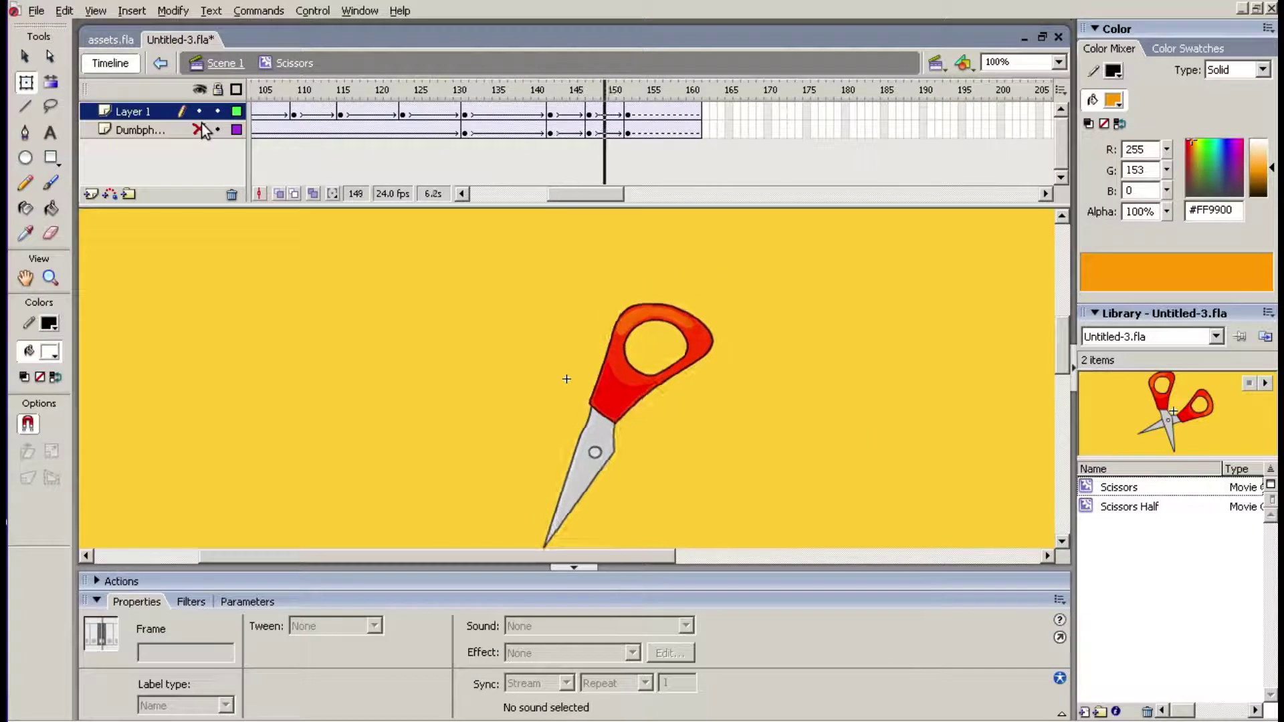
left_click(198, 111)
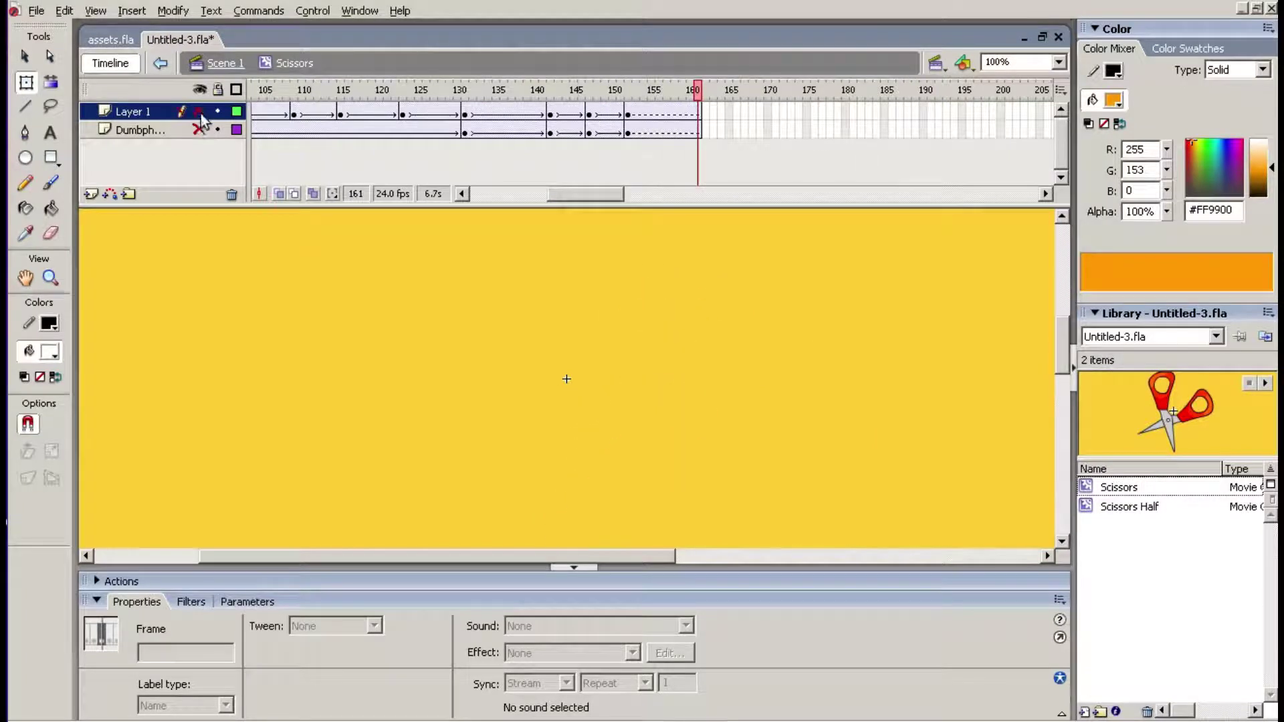
left_click(199, 129)
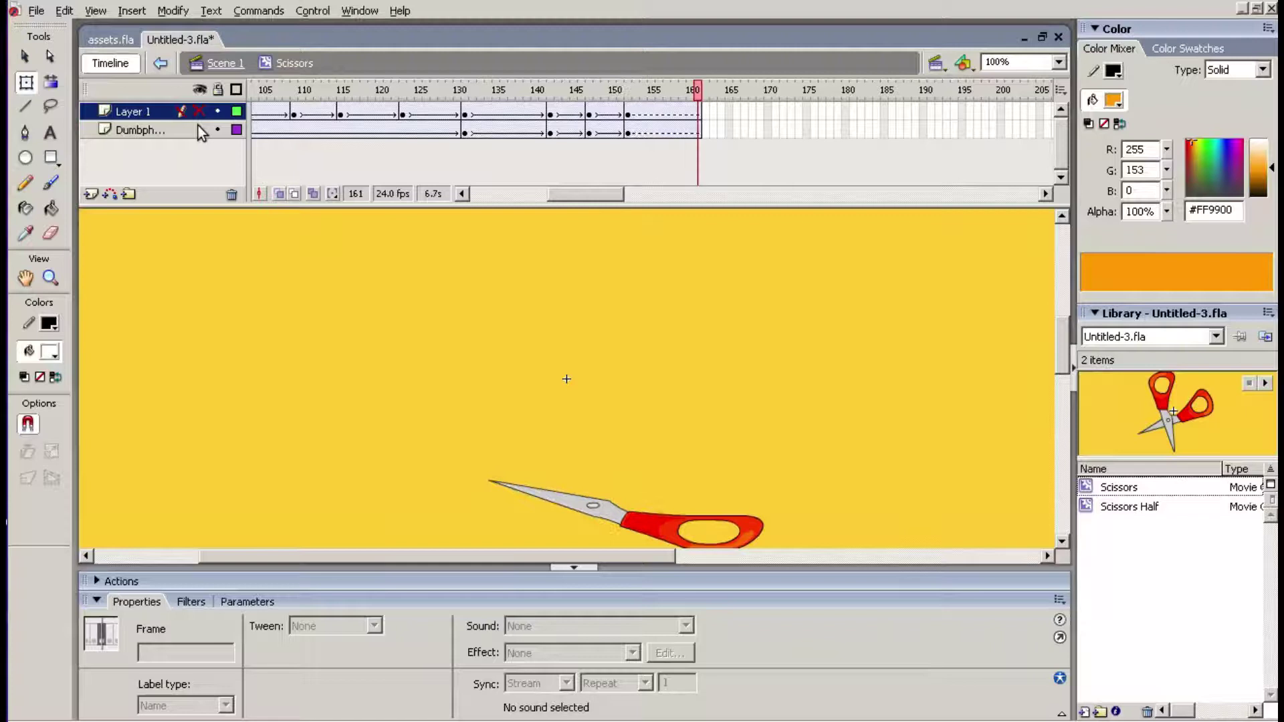
left_click_drag(378, 114, 551, 131)
key("Return")
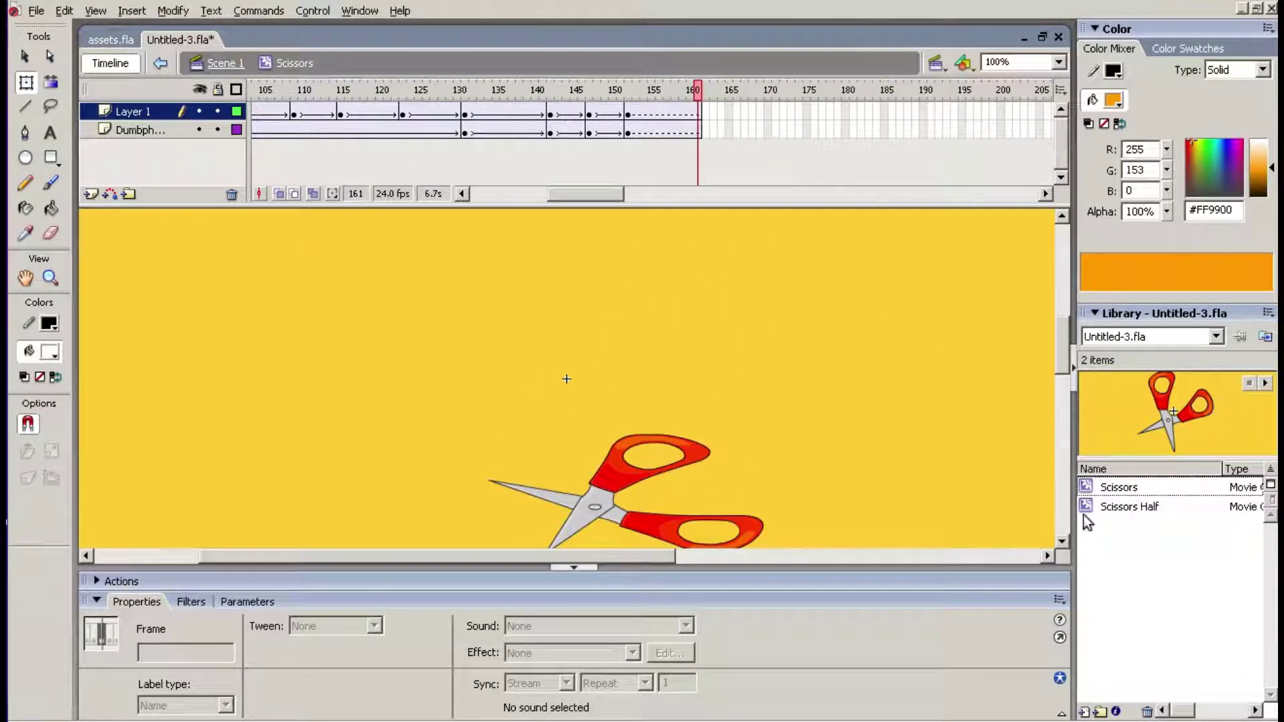
left_click_drag(639, 92, 604, 101)
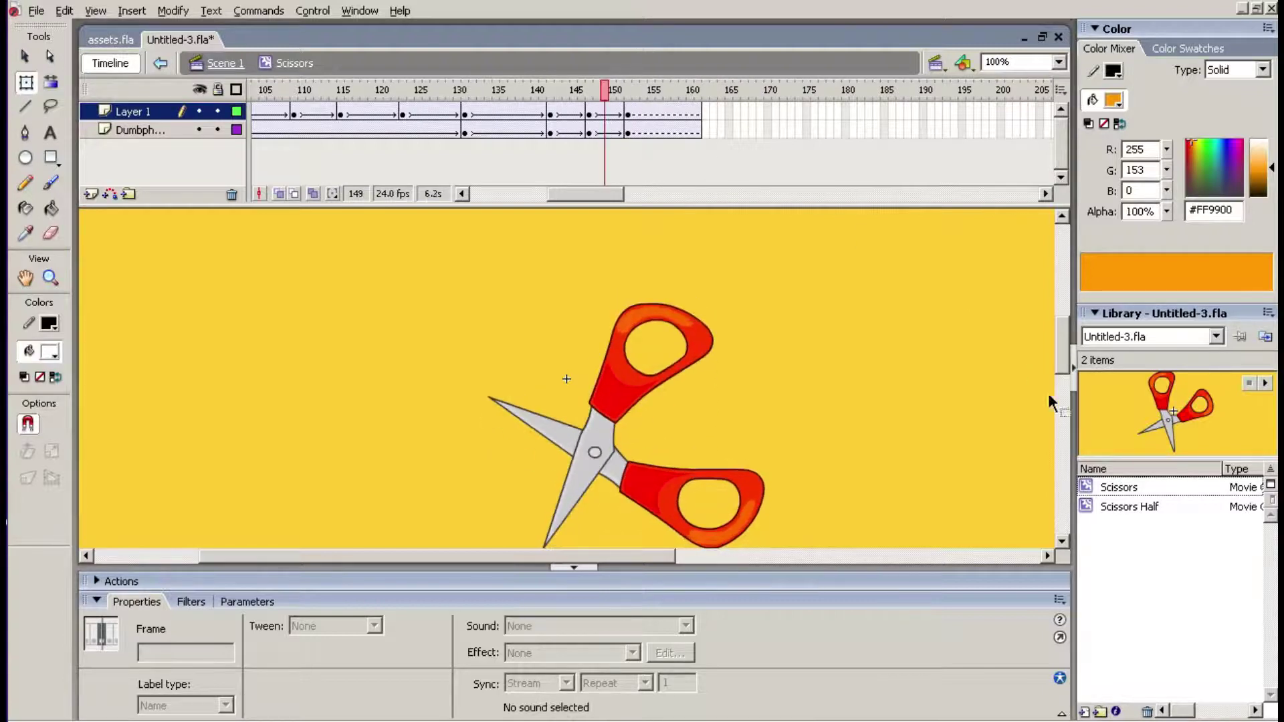
Step: Open the Scissors Half symbol for editing and fit the whole artwork in view to inspect it
double_click(1099, 508)
left_click(1058, 61)
left_click(1041, 97)
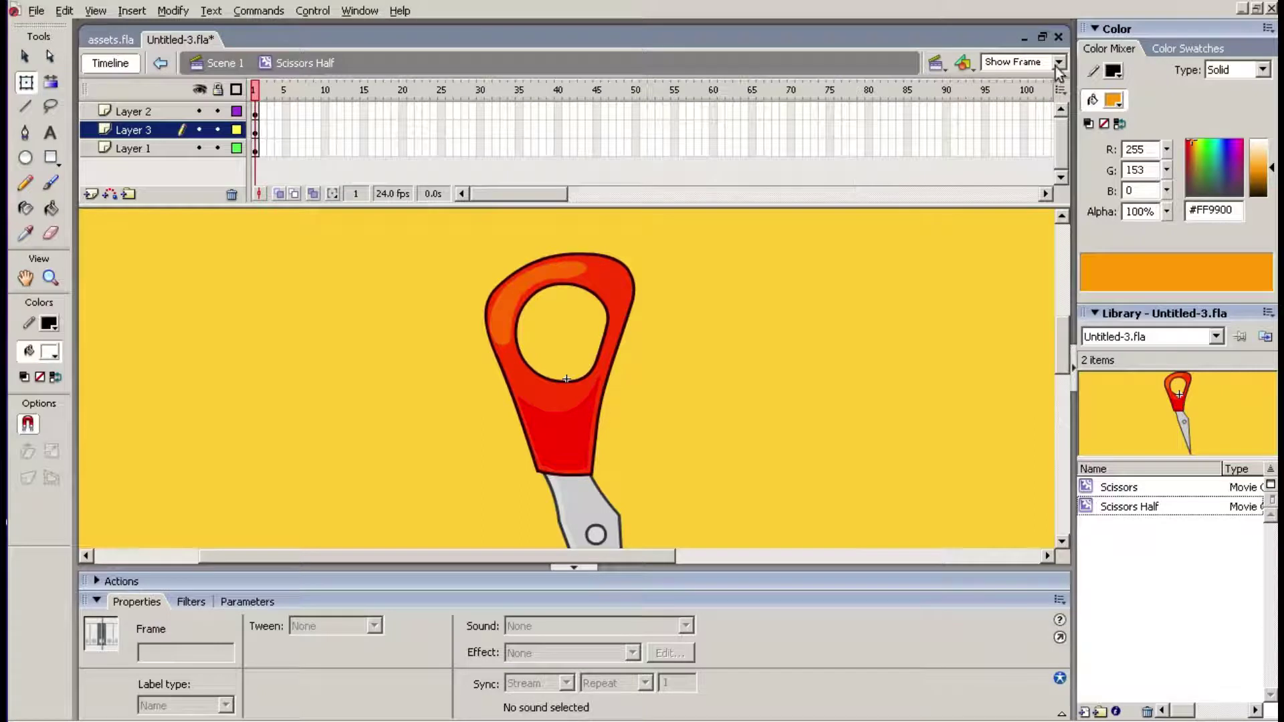
left_click(1057, 64)
left_click(1019, 107)
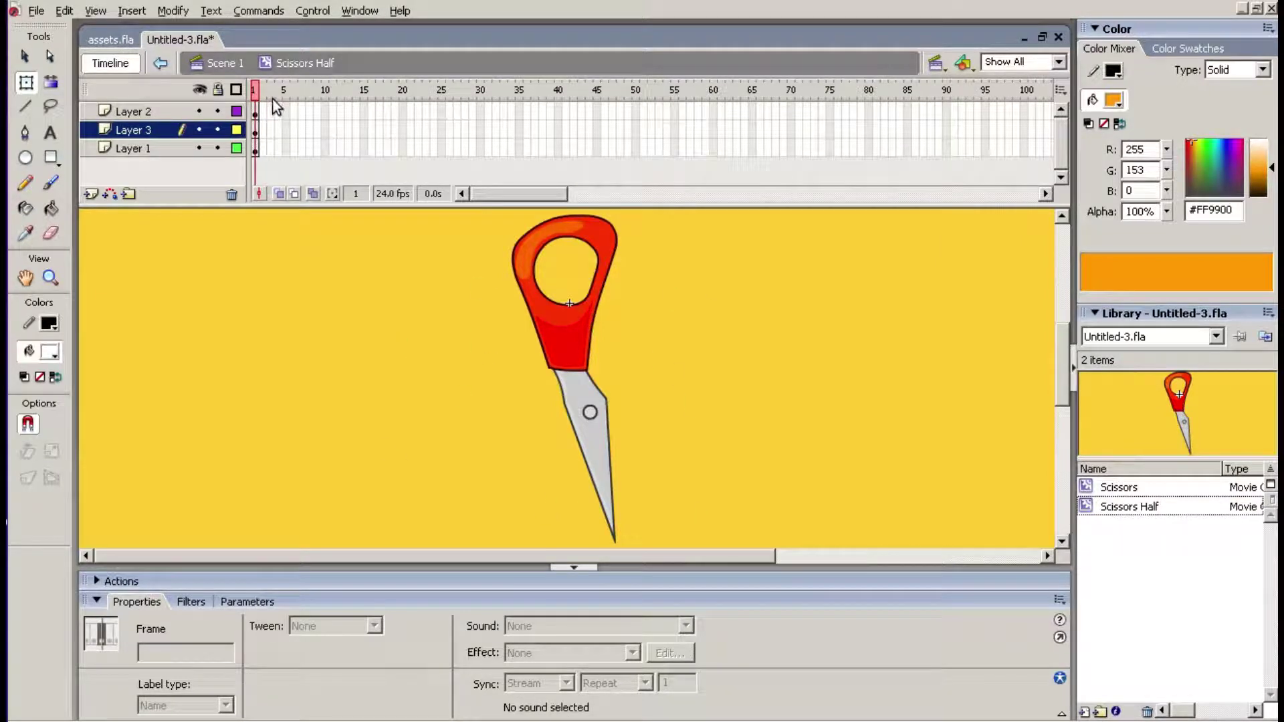
Step: Return to Scene 1 and delete the scissors on Layer 2 and their black shadow on Layer 3
left_click(238, 67)
left_click_drag(607, 200, 567, 192)
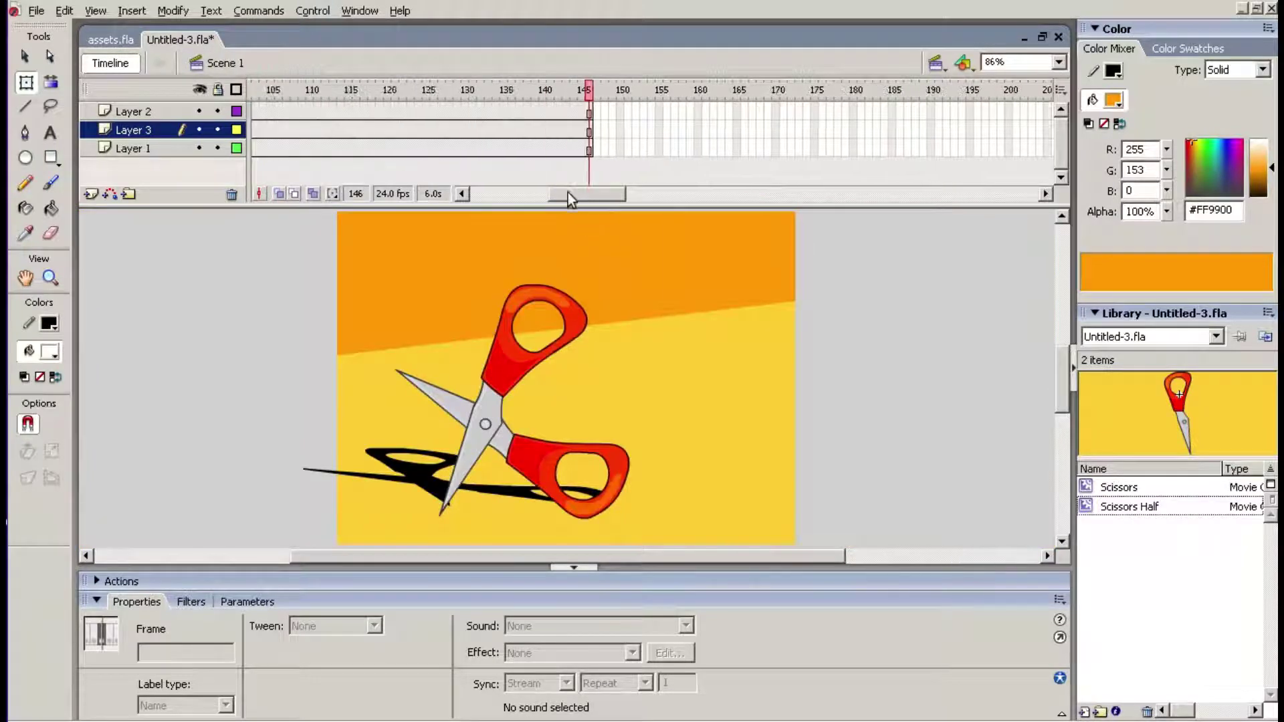
left_click(565, 299)
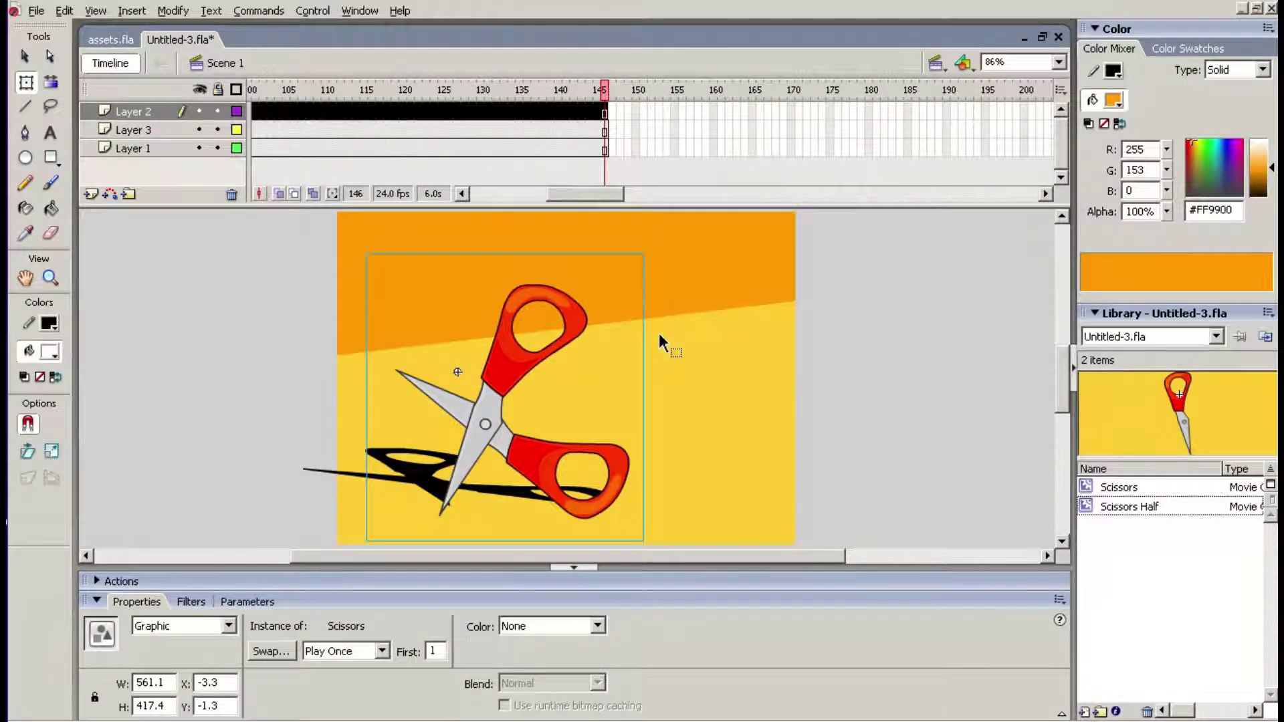
key("Delete")
left_click(483, 501)
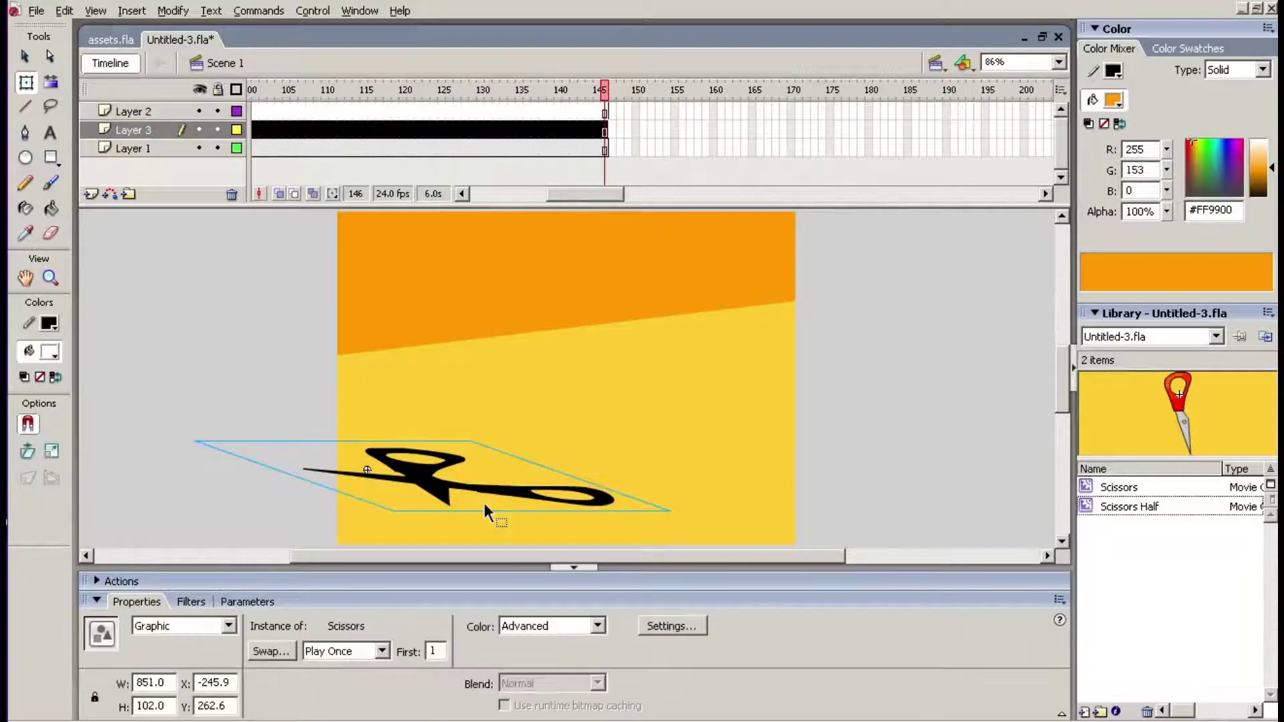
key("Delete")
Step: Place an instance of the Scissors symbol from the library on the stage in frame 1 of Layer 2
left_click_drag(573, 197, 411, 178)
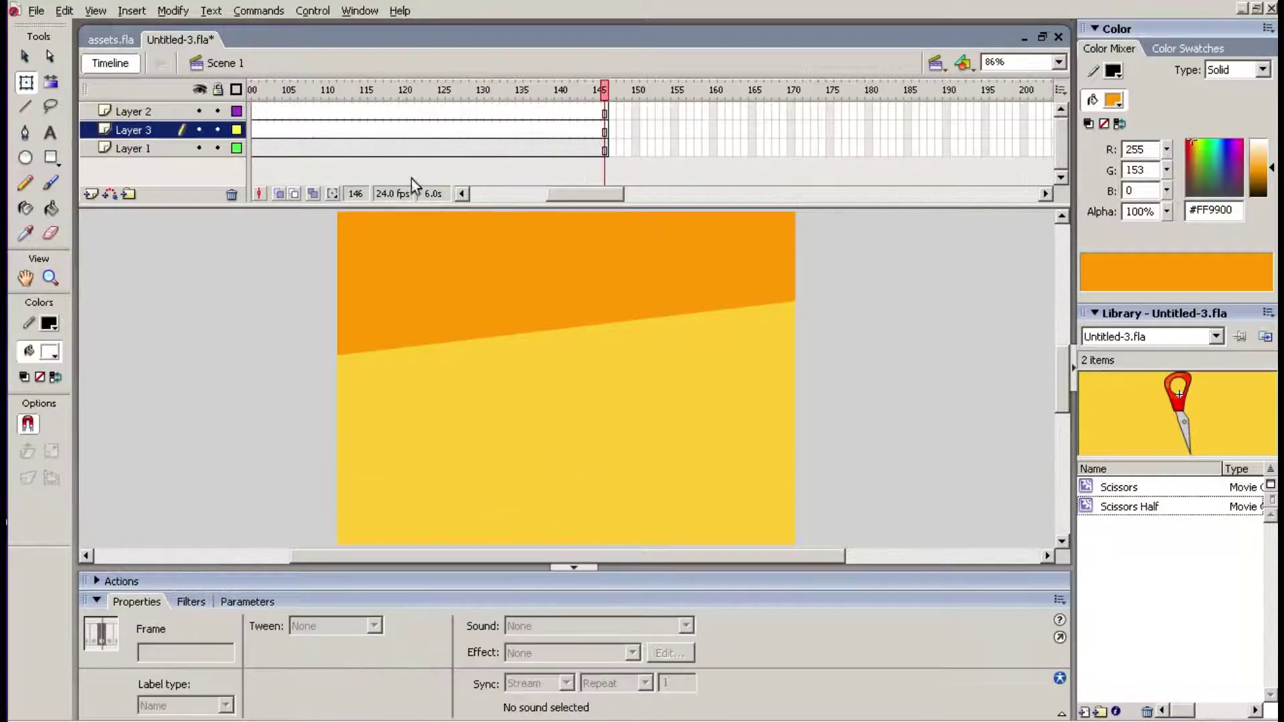
left_click_drag(366, 94, 139, 85)
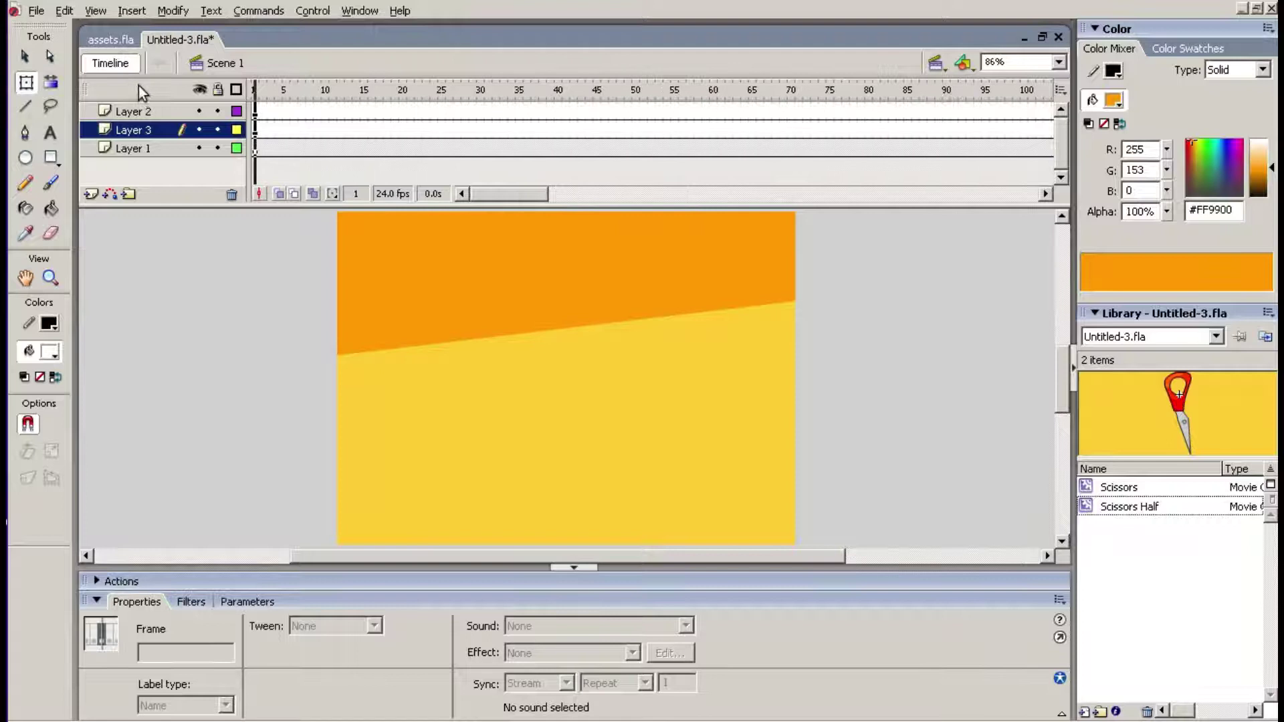
left_click(257, 151)
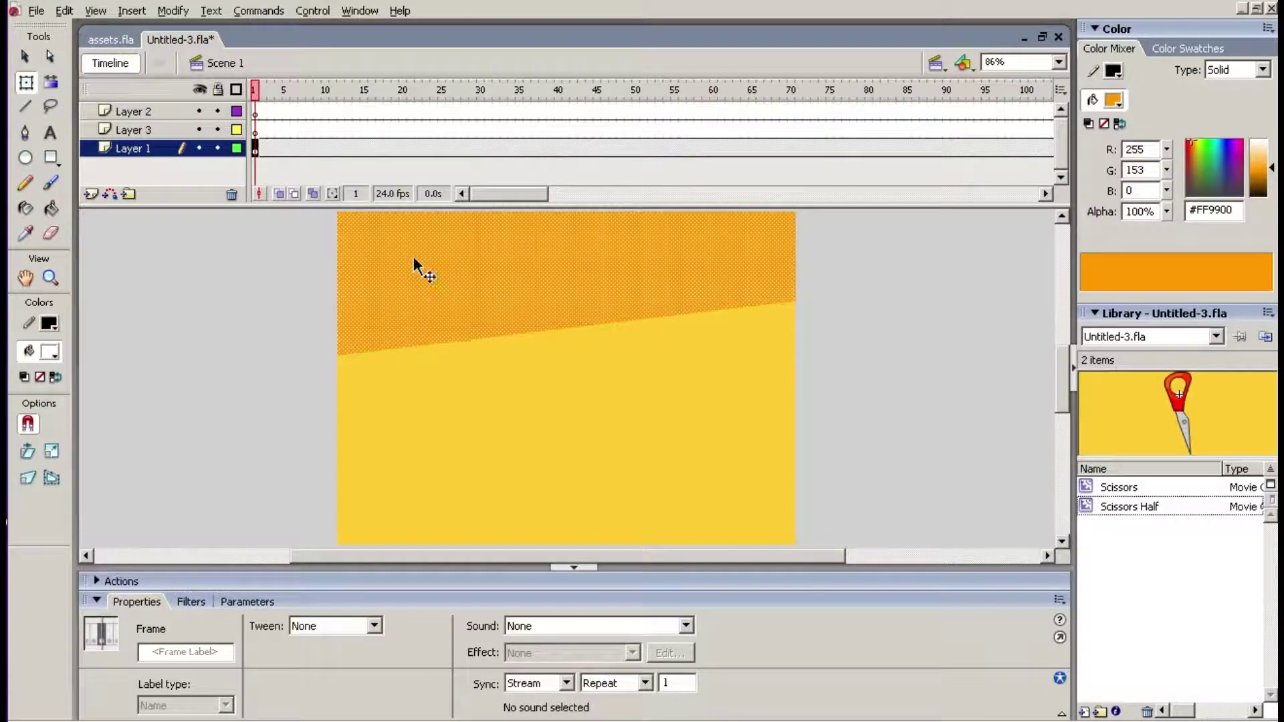
left_click(259, 274)
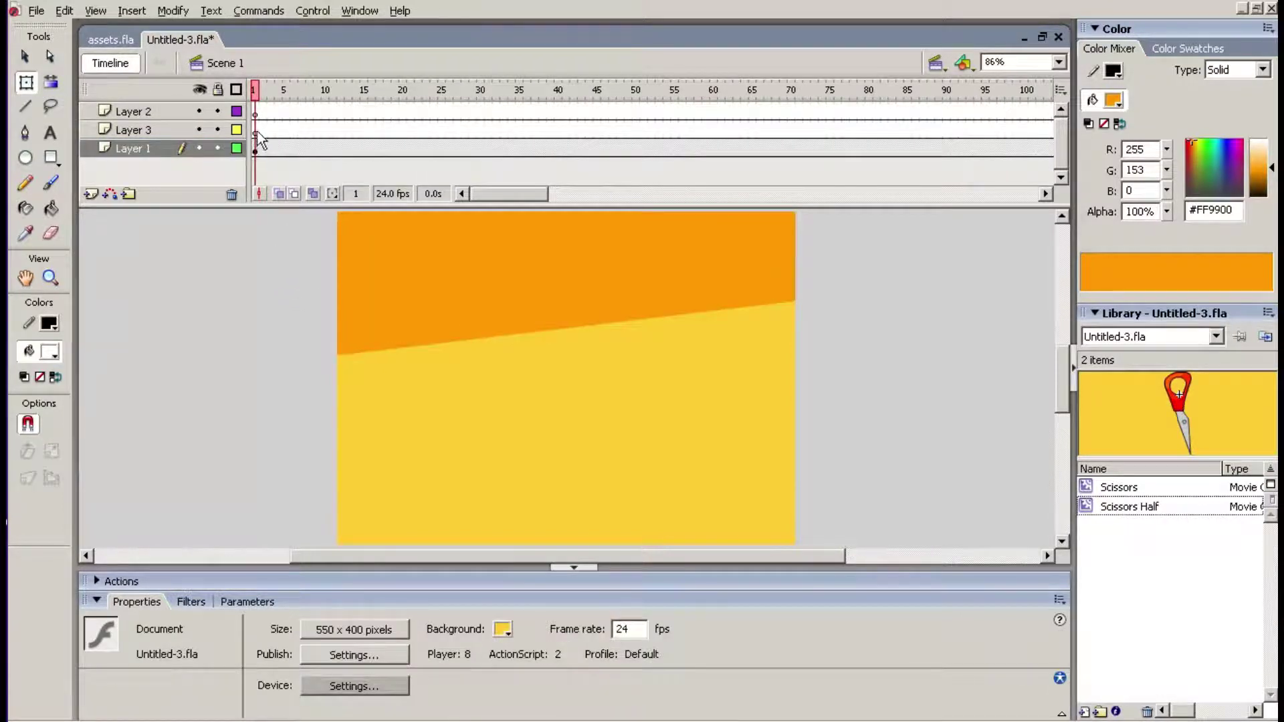
left_click(257, 113)
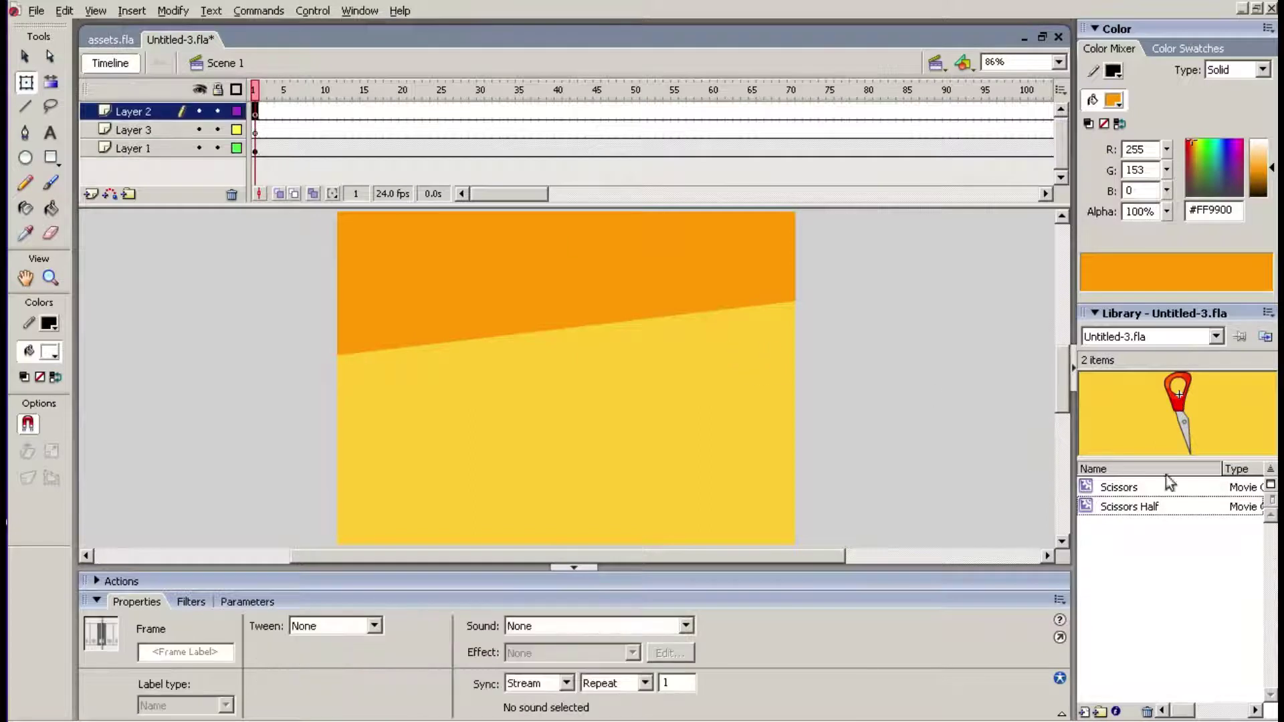
left_click(1093, 486)
left_click_drag(904, 447, 464, 380)
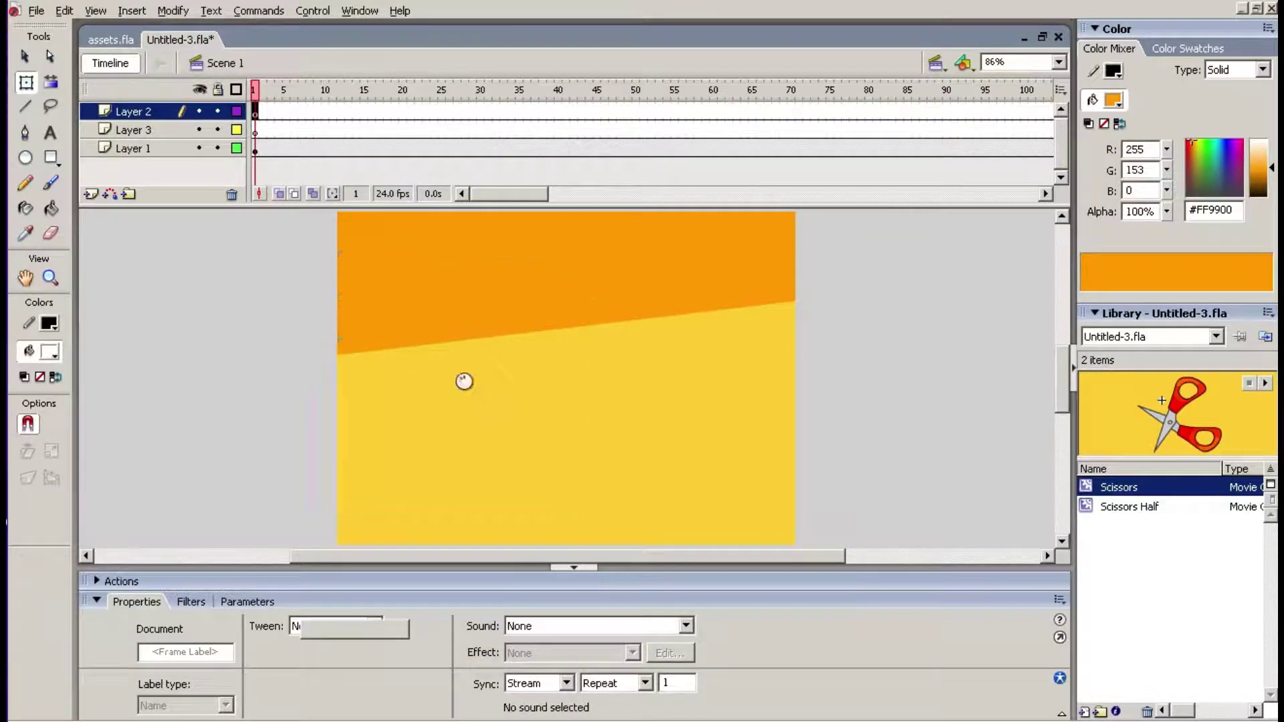
left_click(853, 428)
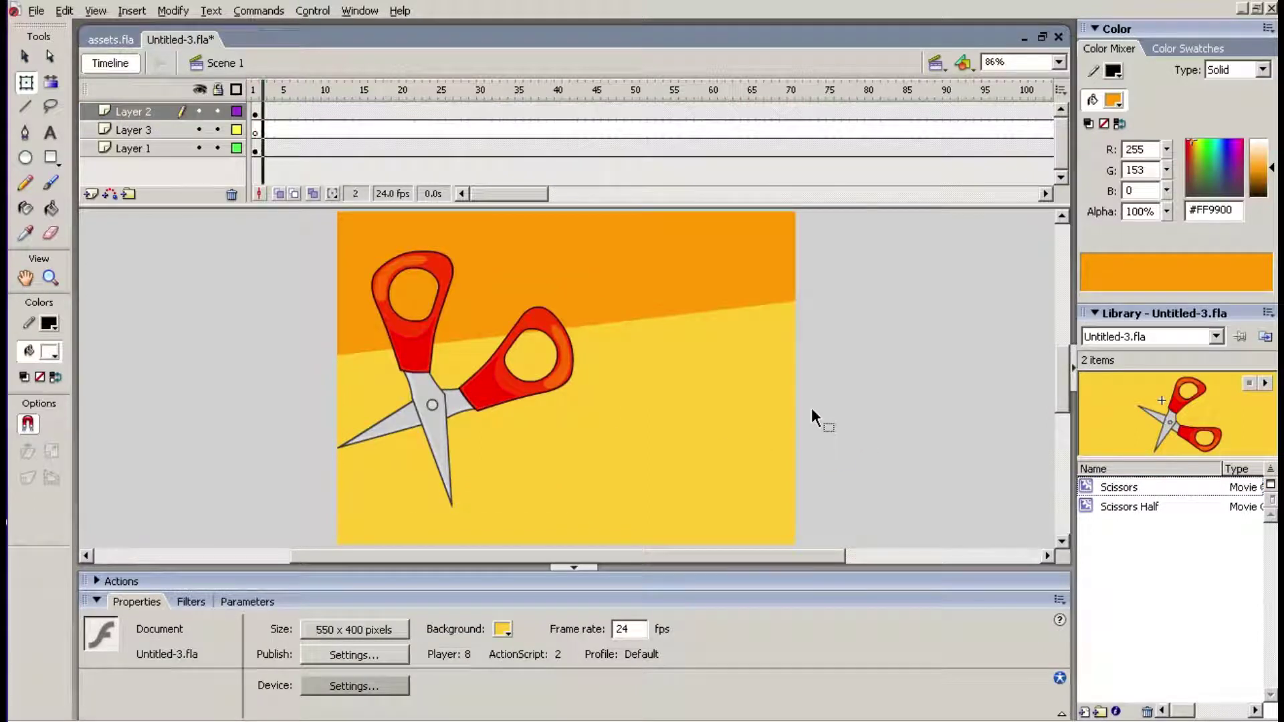
Step: Change the Scissors instance's behavior to Graphic with Play Once, and play the scene to preview it
left_click(255, 95)
left_click(416, 370)
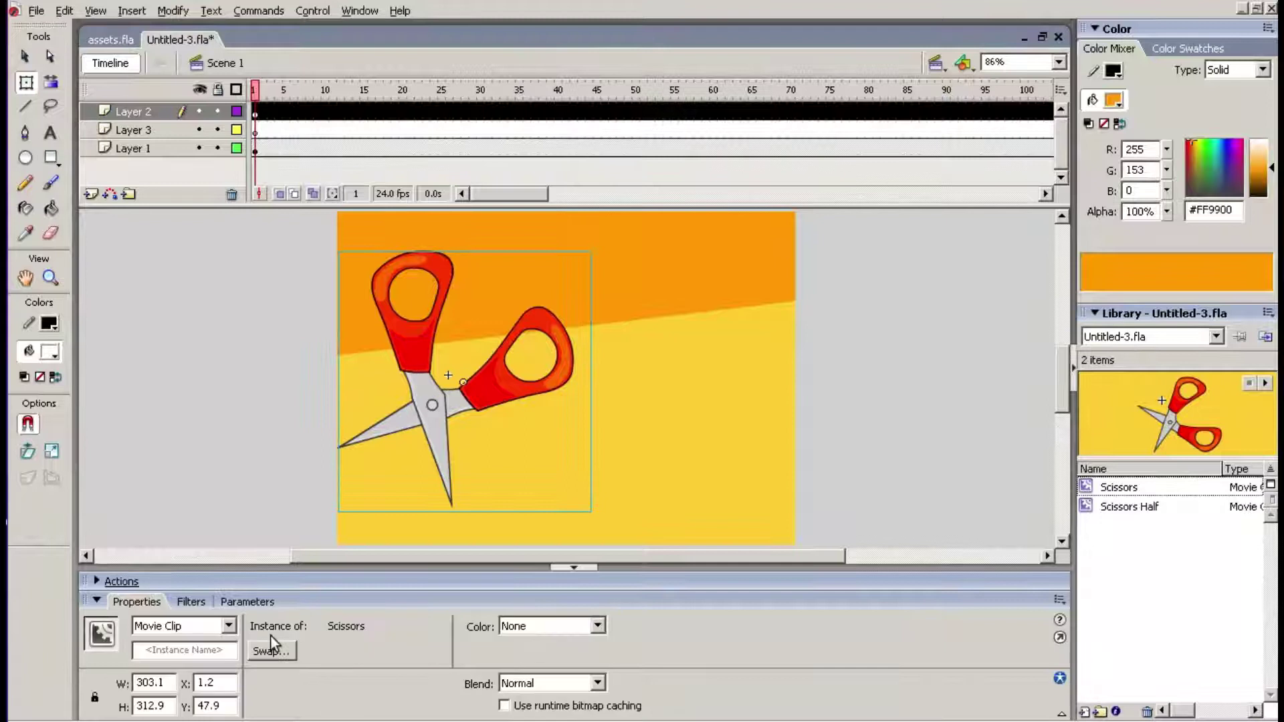
left_click(234, 624)
left_click(202, 666)
left_click(382, 652)
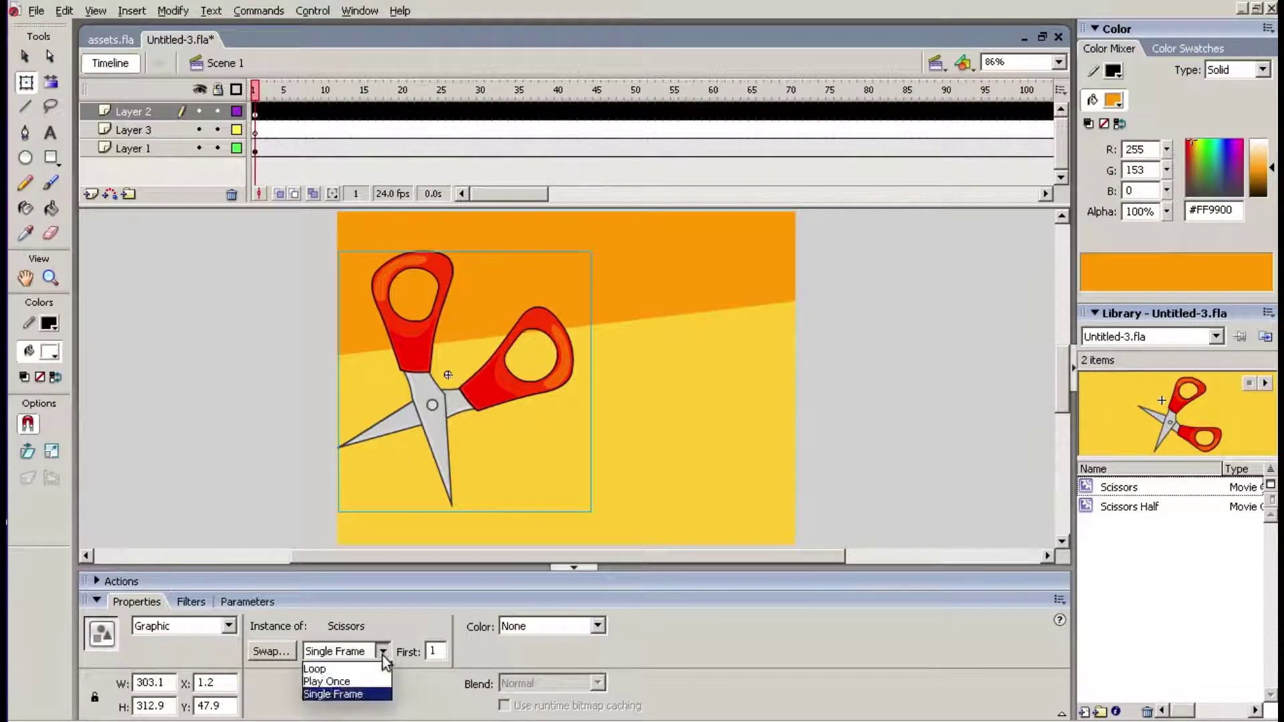
left_click(357, 679)
key("Return")
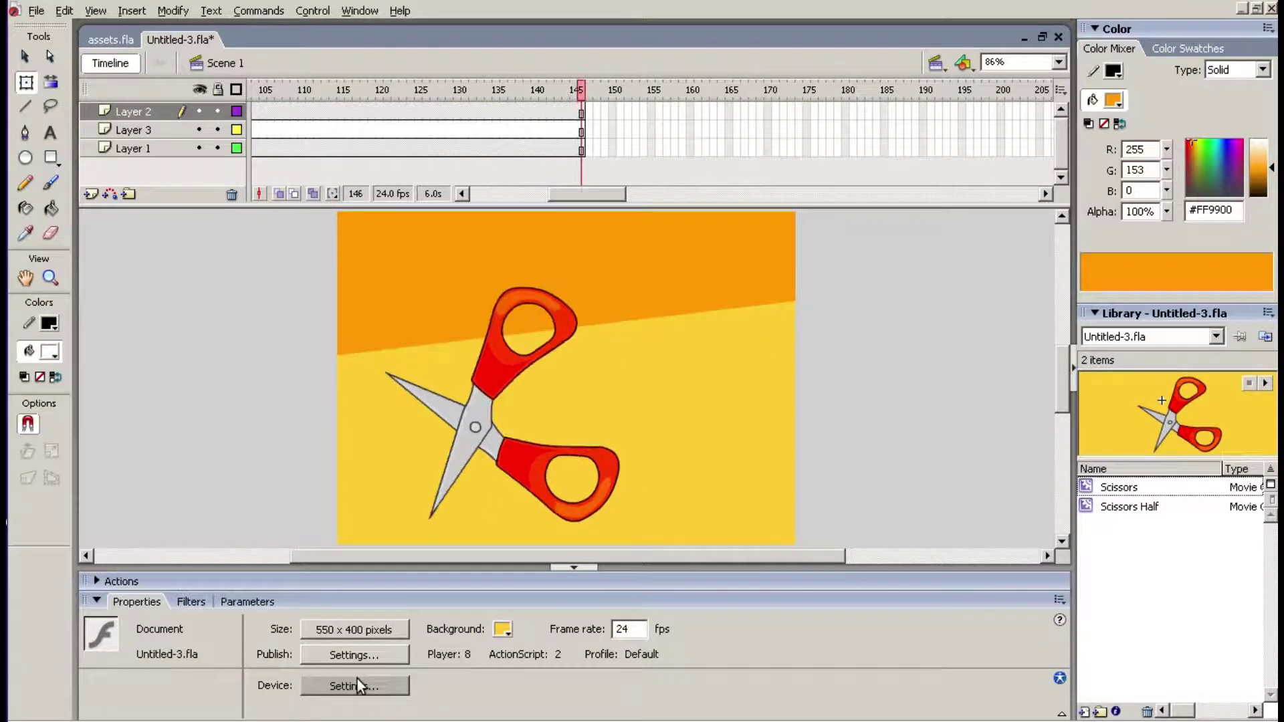
Step: Extend all three layers by one frame at frame 146
left_click(582, 96)
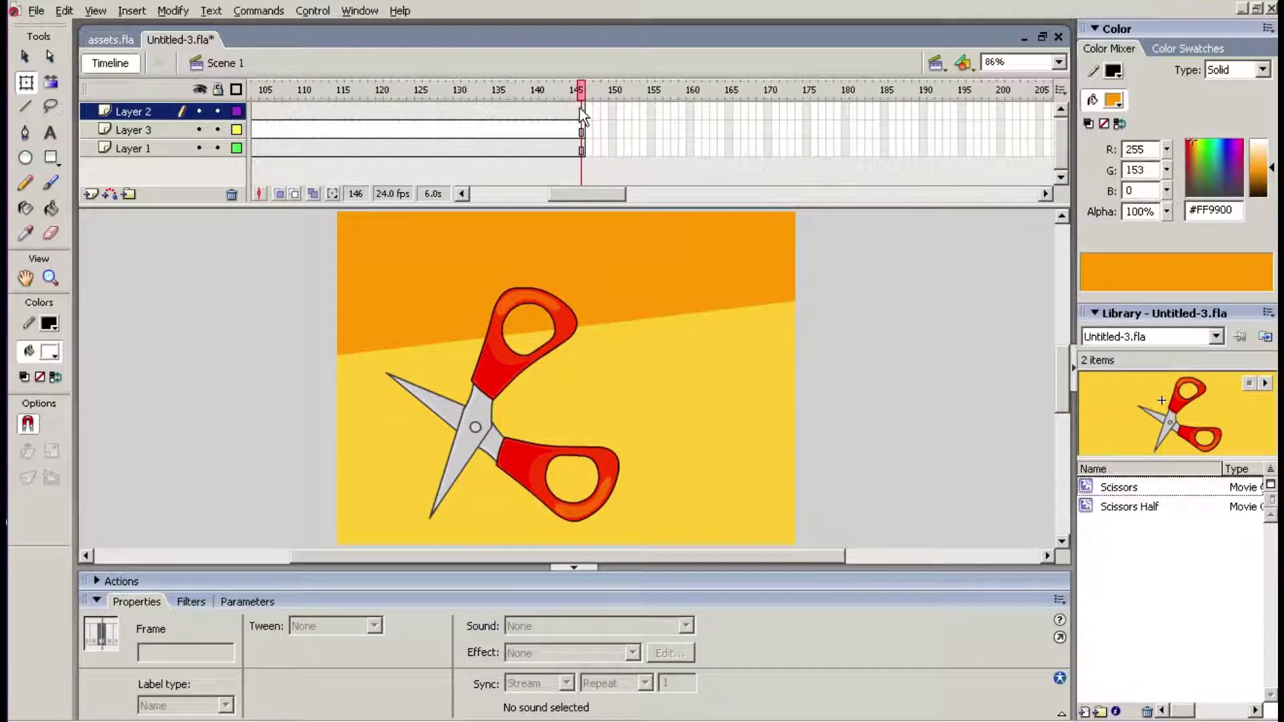
left_click(584, 163)
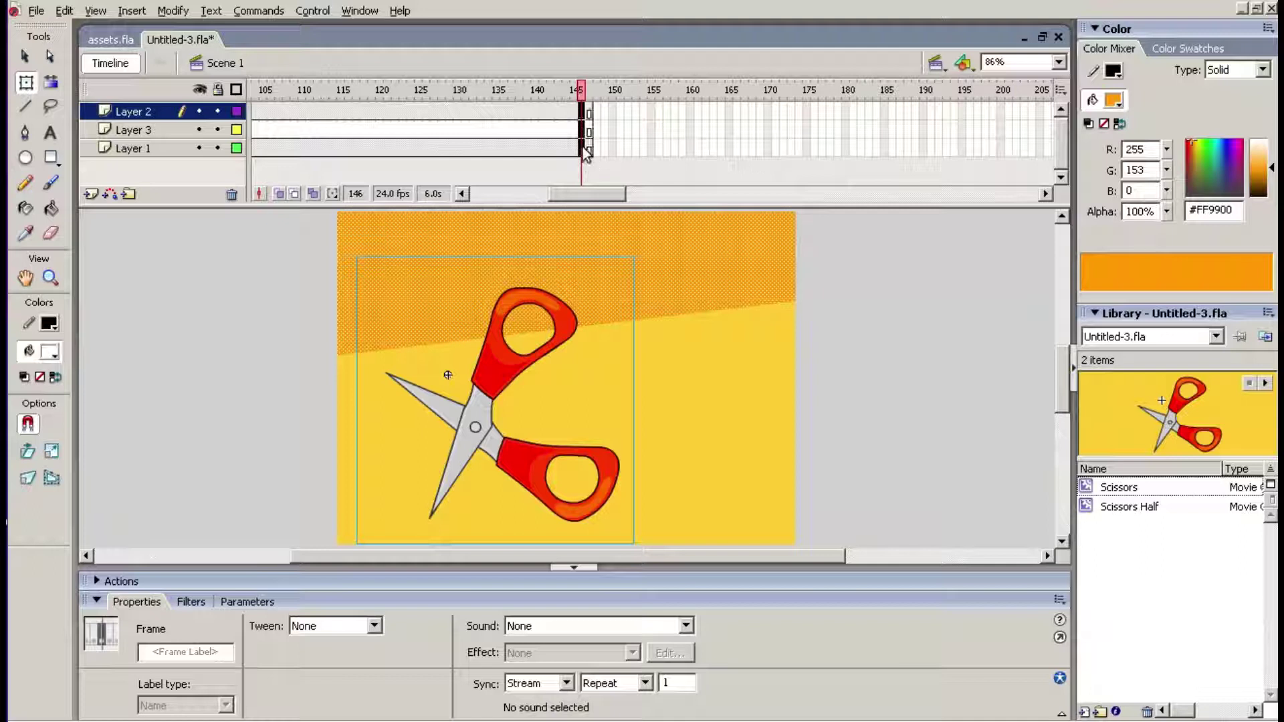
left_click(604, 162)
Step: Nudge the Layer 2 scissors slightly to the right in frame 1
left_click_drag(583, 91, 108, 123)
left_click(415, 322)
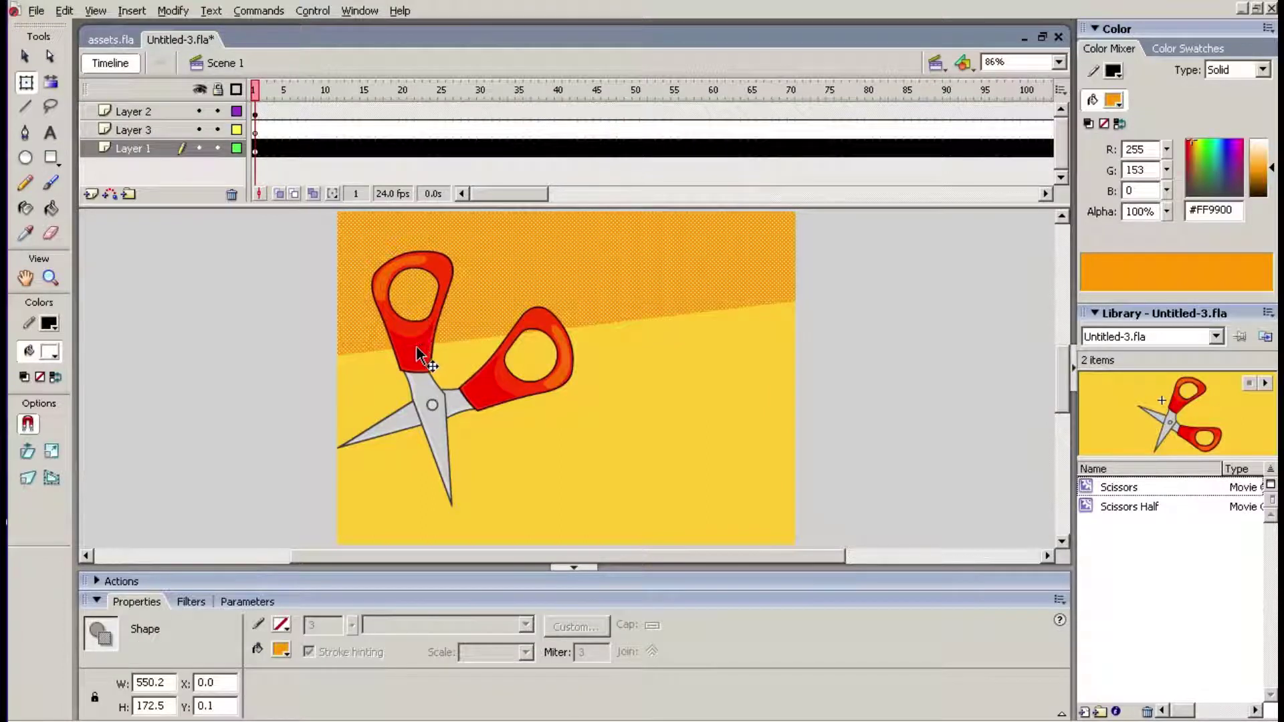
left_click(416, 347)
key("Right")
key("Right")
key("Right")
key("Right")
key("Right")
key("Right")
key("Right")
key("Right")
key("Right")
key("Right")
key("Right")
key("Right")
key("Right")
key("Right")
key("Right")
key("Right")
key("Right")
key("Right")
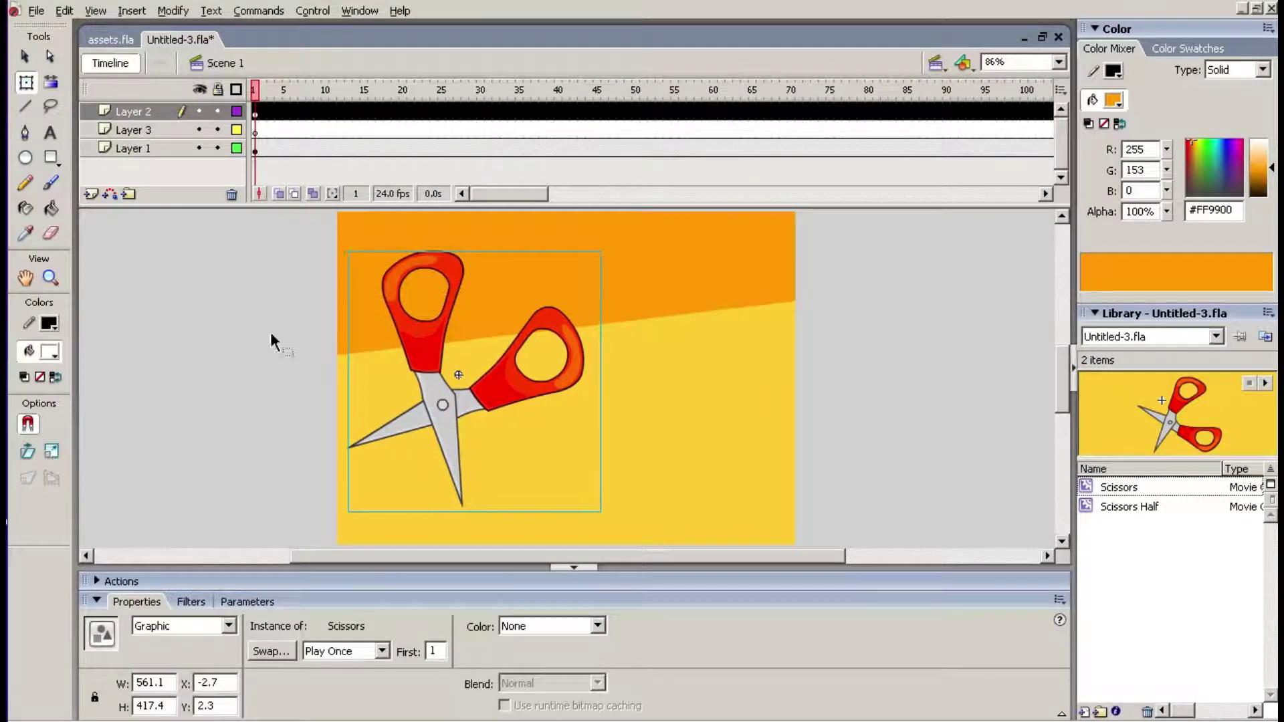
left_click(282, 339)
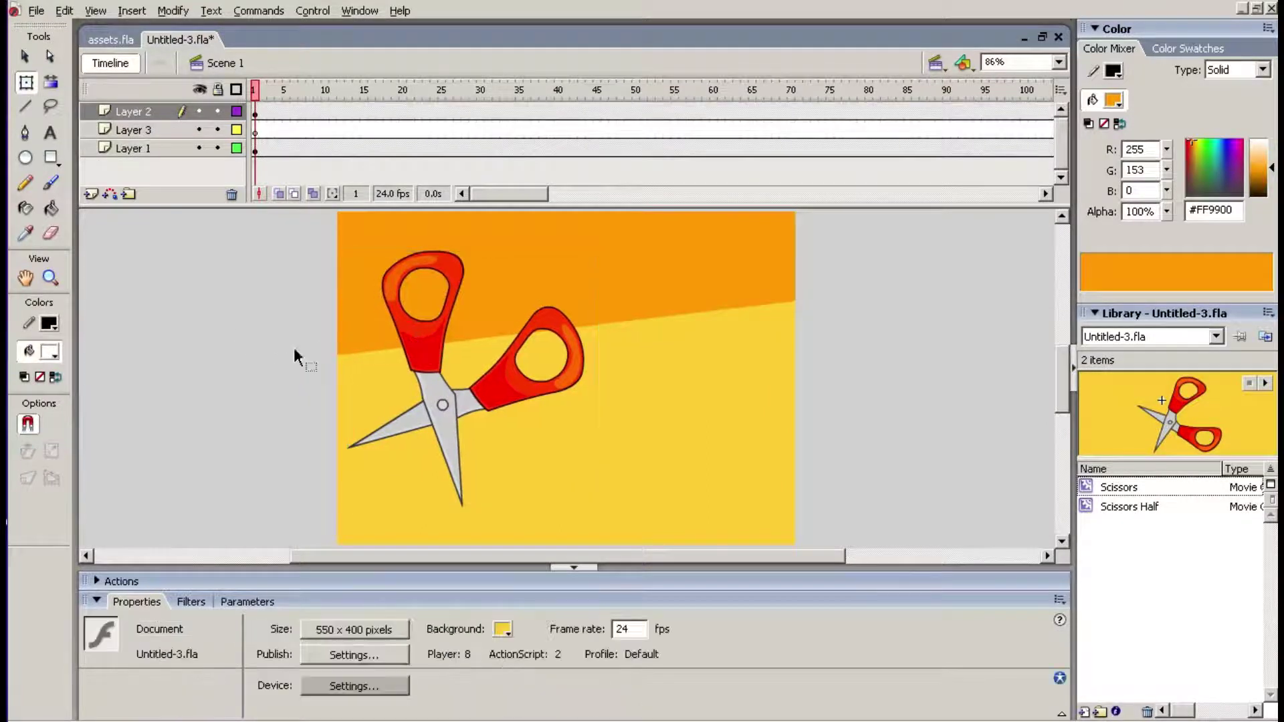
Step: Copy frame 1 of Layer 2 and paste it into frame 1 of Layer 3
left_click(255, 115)
right_click(255, 115)
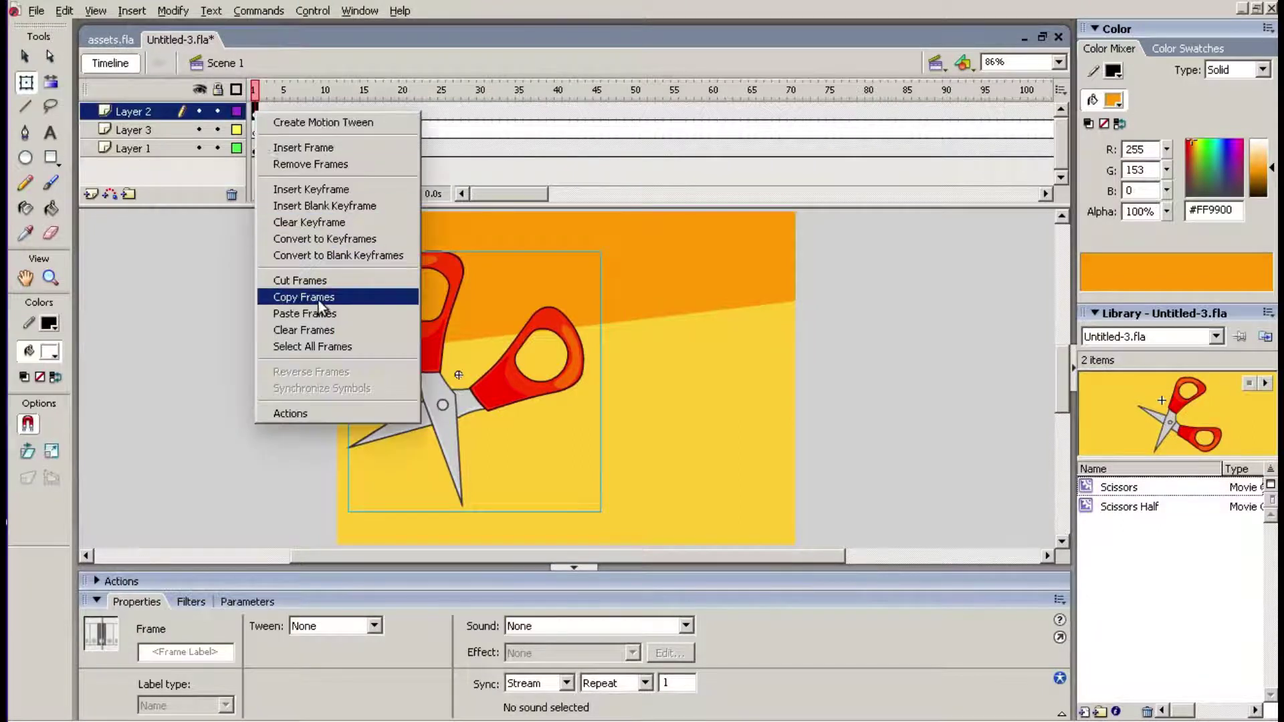
left_click(320, 299)
left_click(255, 129)
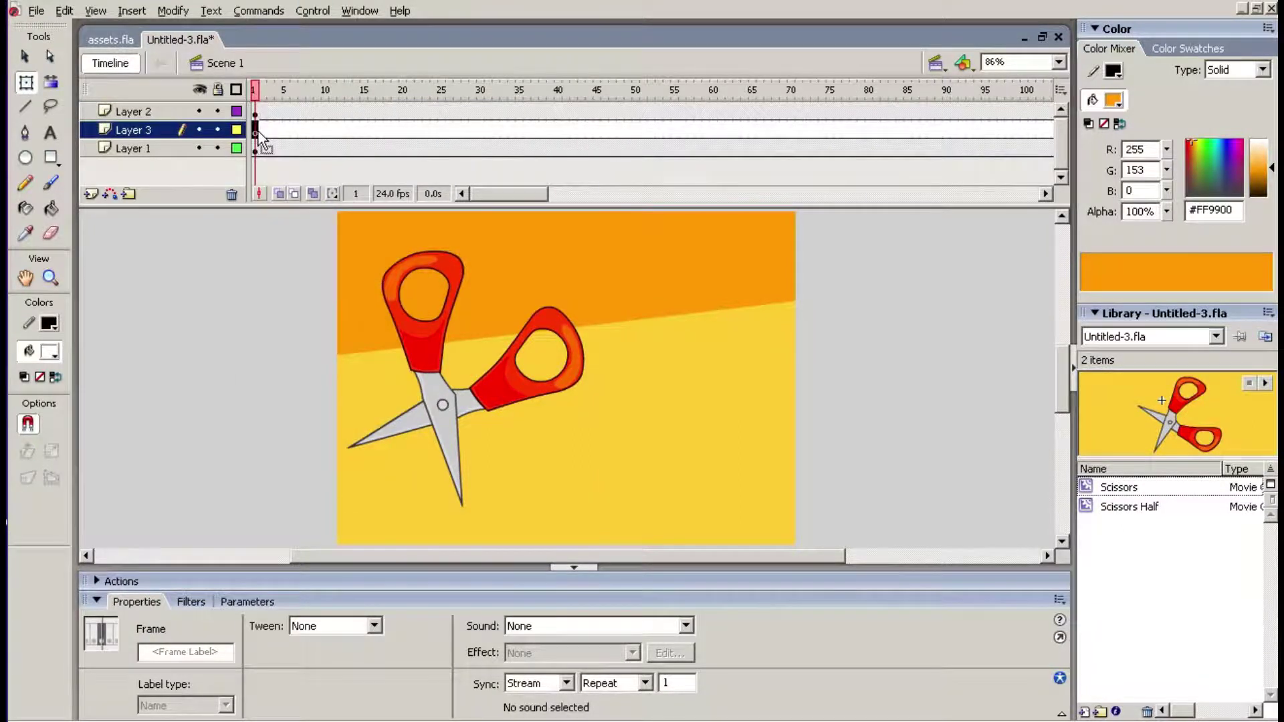
right_click(258, 132)
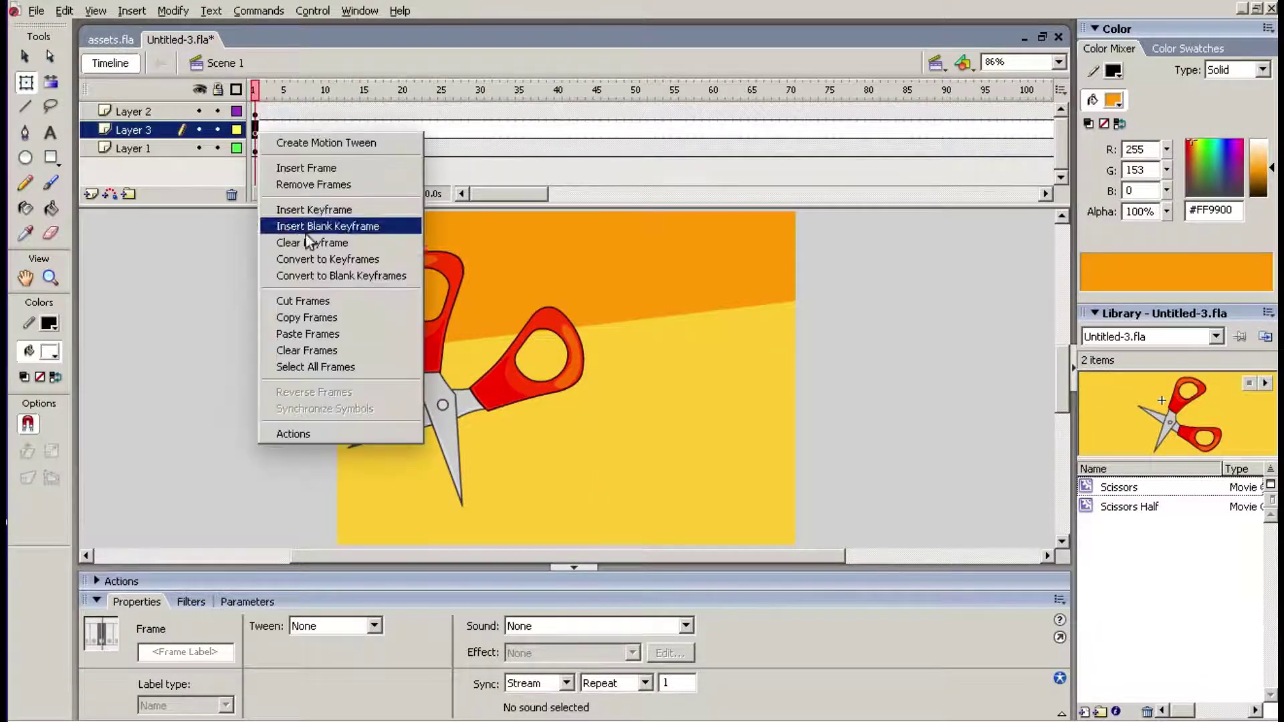
left_click(332, 335)
left_click(241, 286)
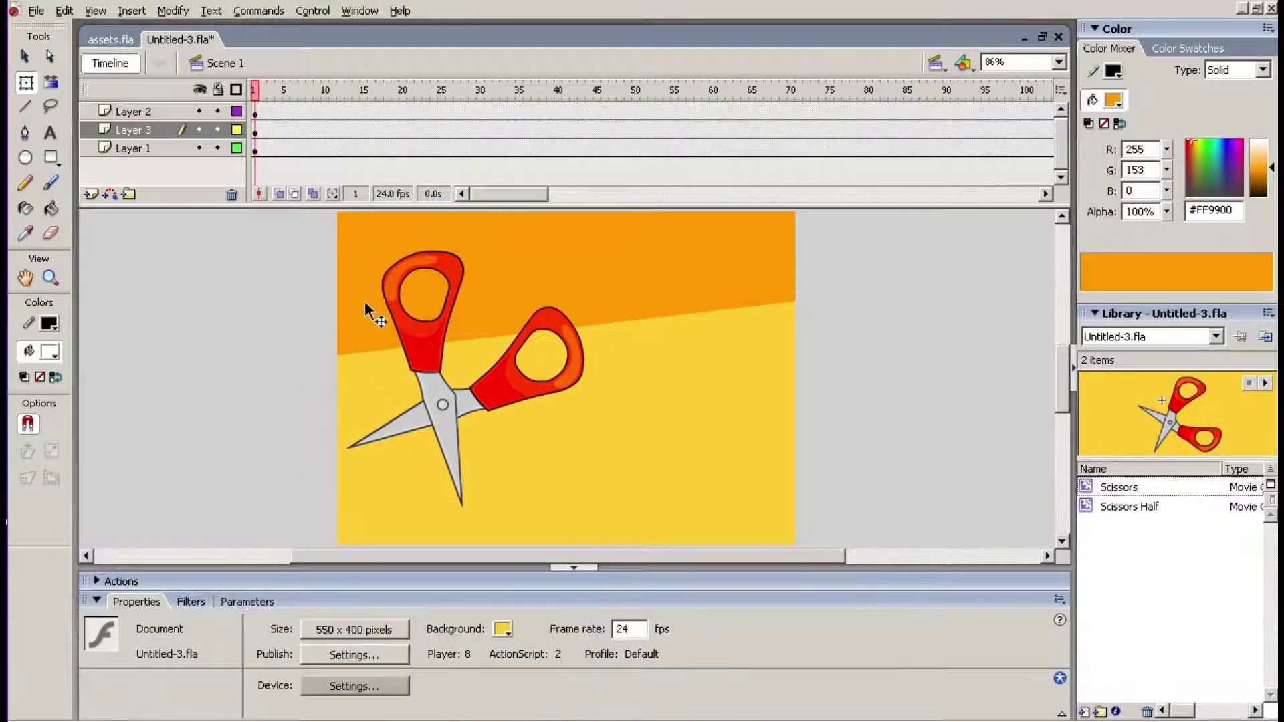
Step: Lock Layer 2 and display it as outlines, keeping the Layer 3 scissors selected
left_click(198, 111)
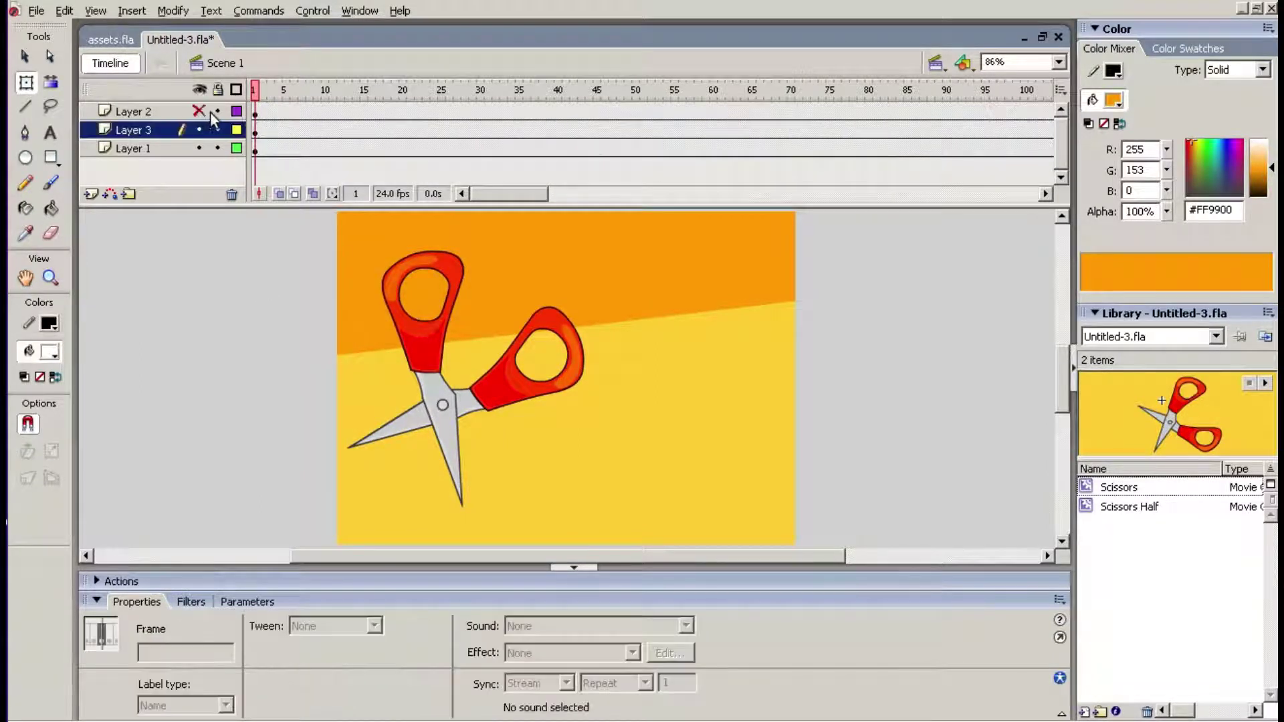
left_click(218, 112)
left_click(445, 341)
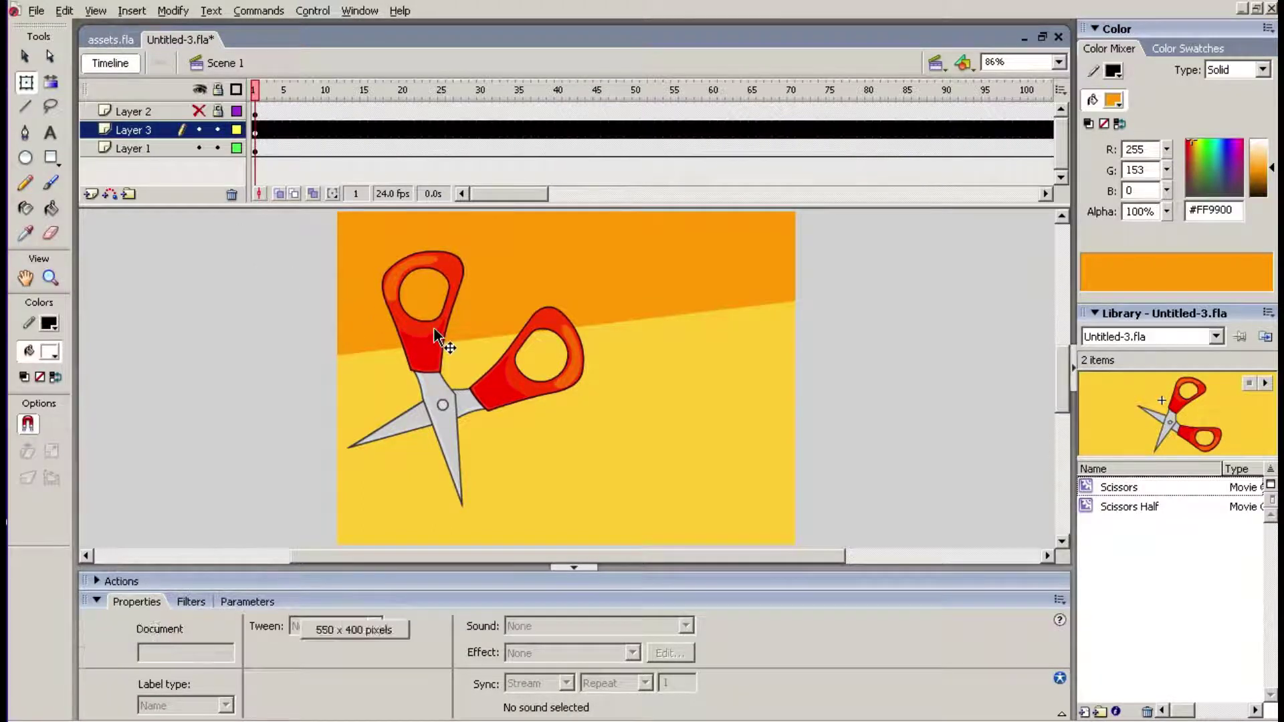
left_click(199, 111)
left_click(237, 111)
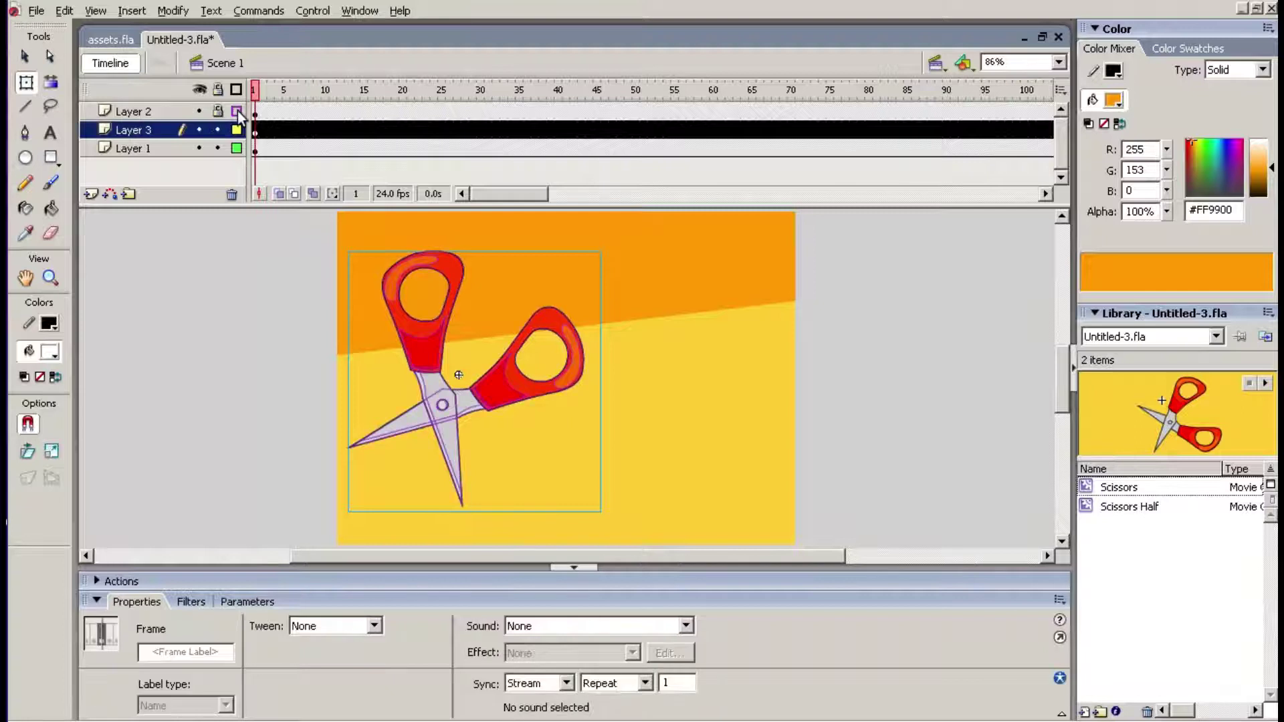
Step: Squash the Layer 3 scissors vertically with Free Transform to about 91 px high, lying at the tips of the outlined scissors
left_click(26, 84)
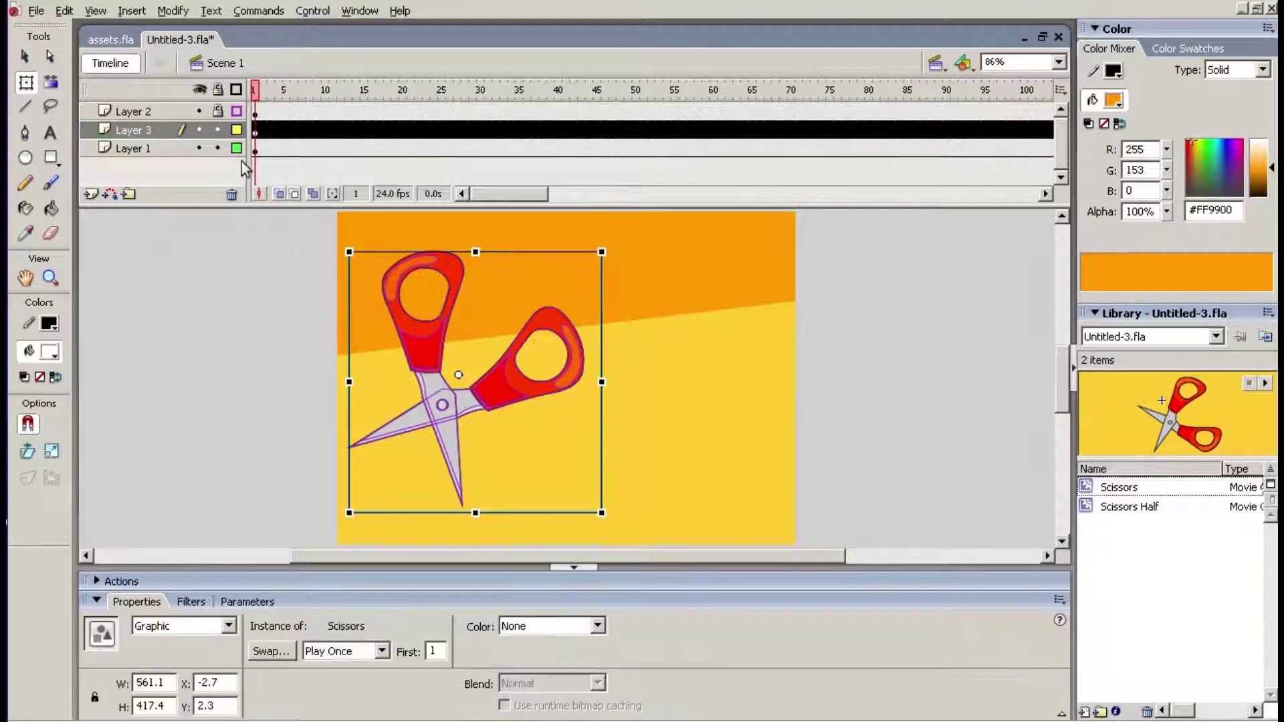
left_click_drag(474, 252, 497, 503)
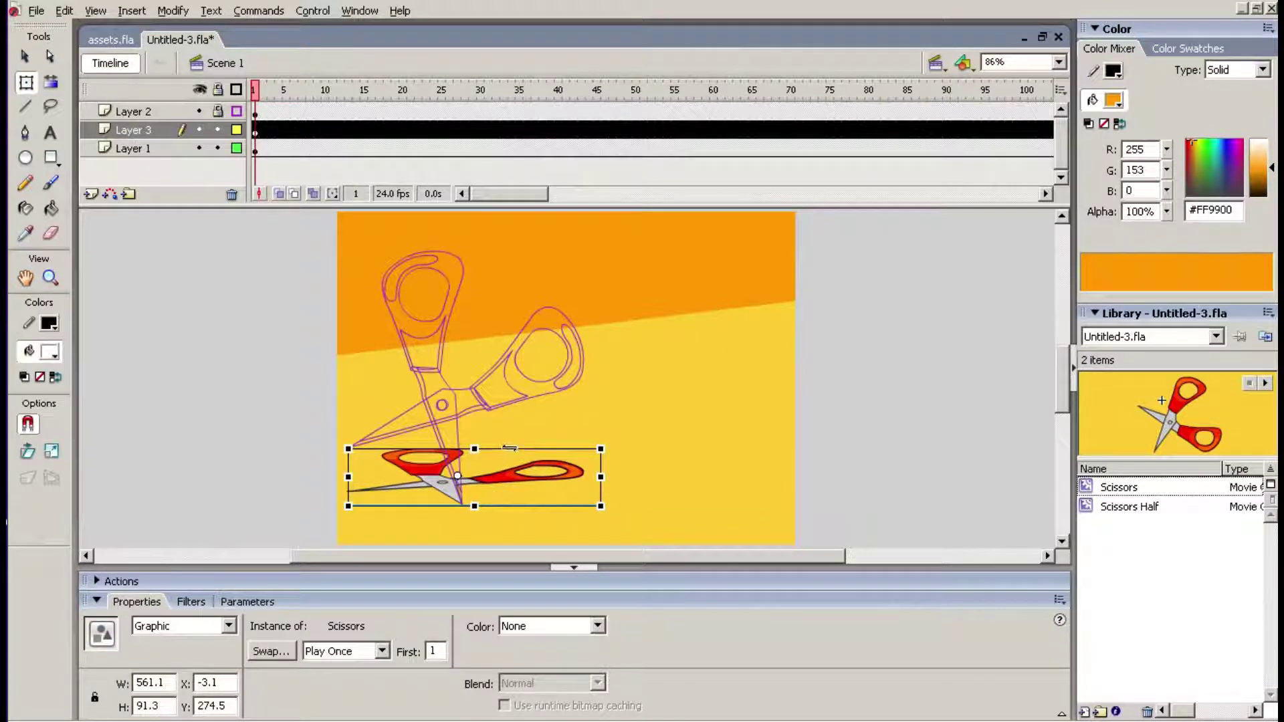
left_click(263, 327)
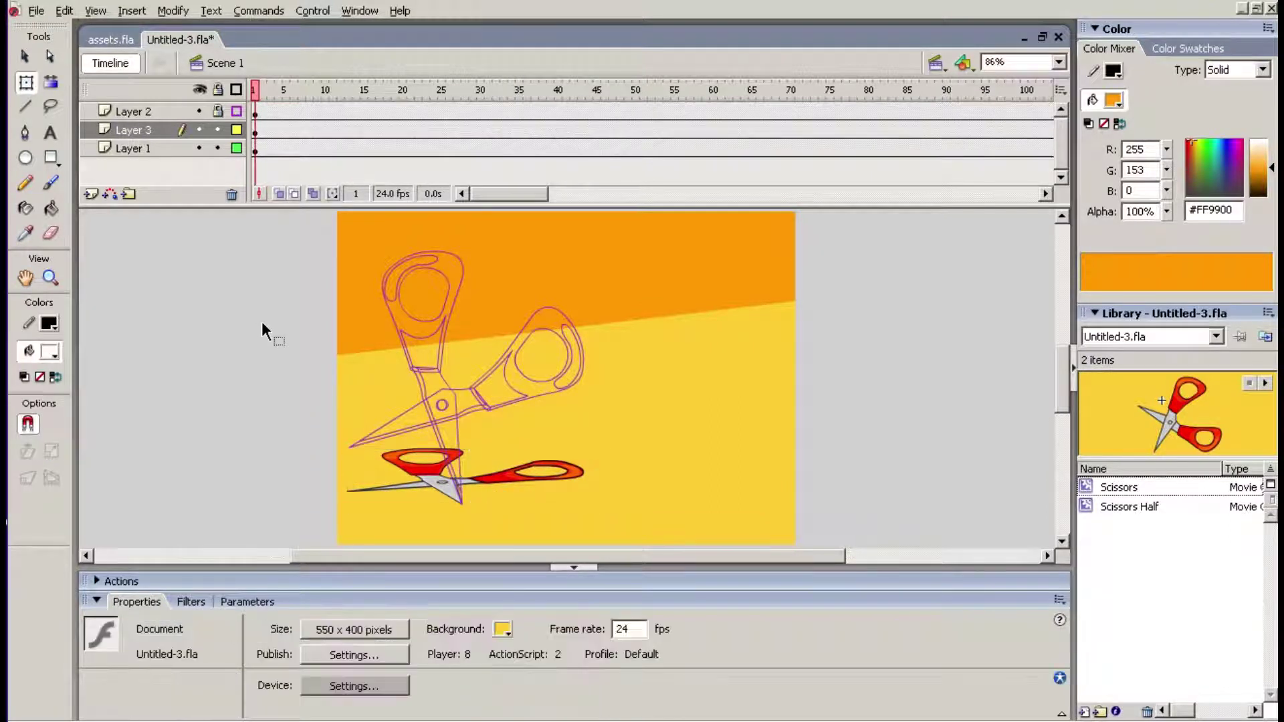
Step: Turn off the outline display of Layer 2, play the animation to check both scissors, and return to frame 1
left_click(236, 111)
key("Return")
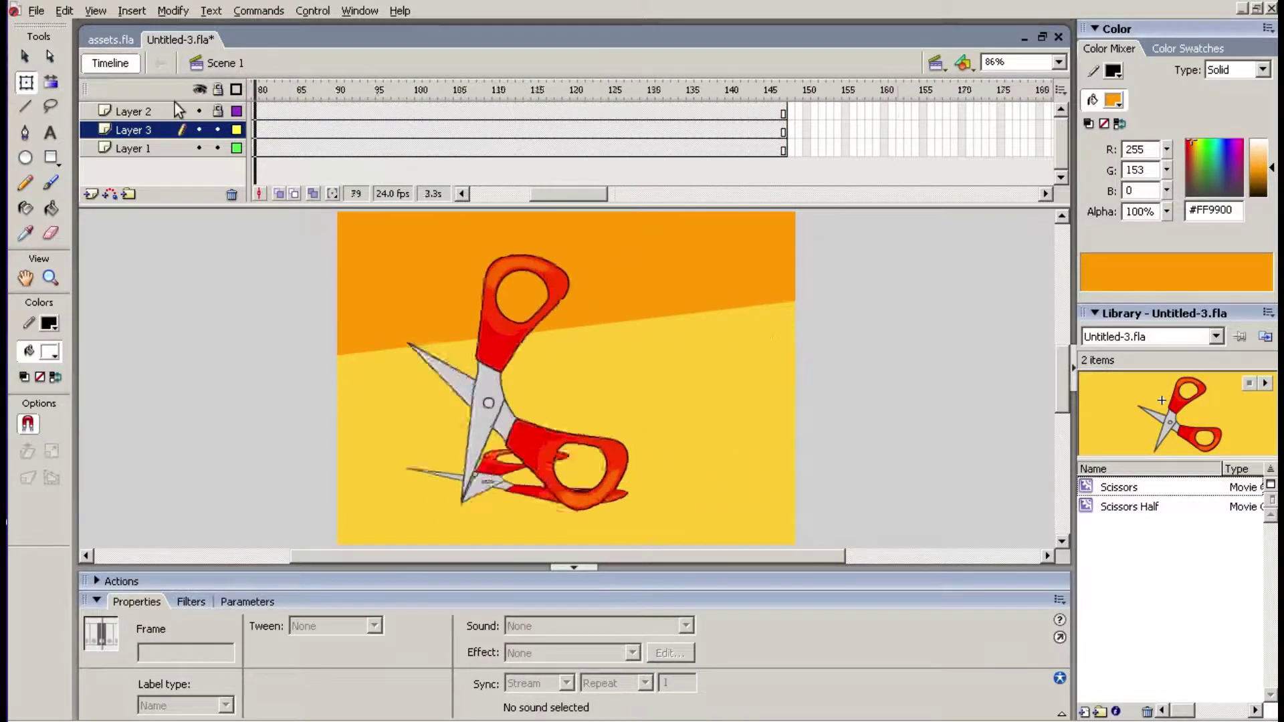
key("ctrl+alt+r")
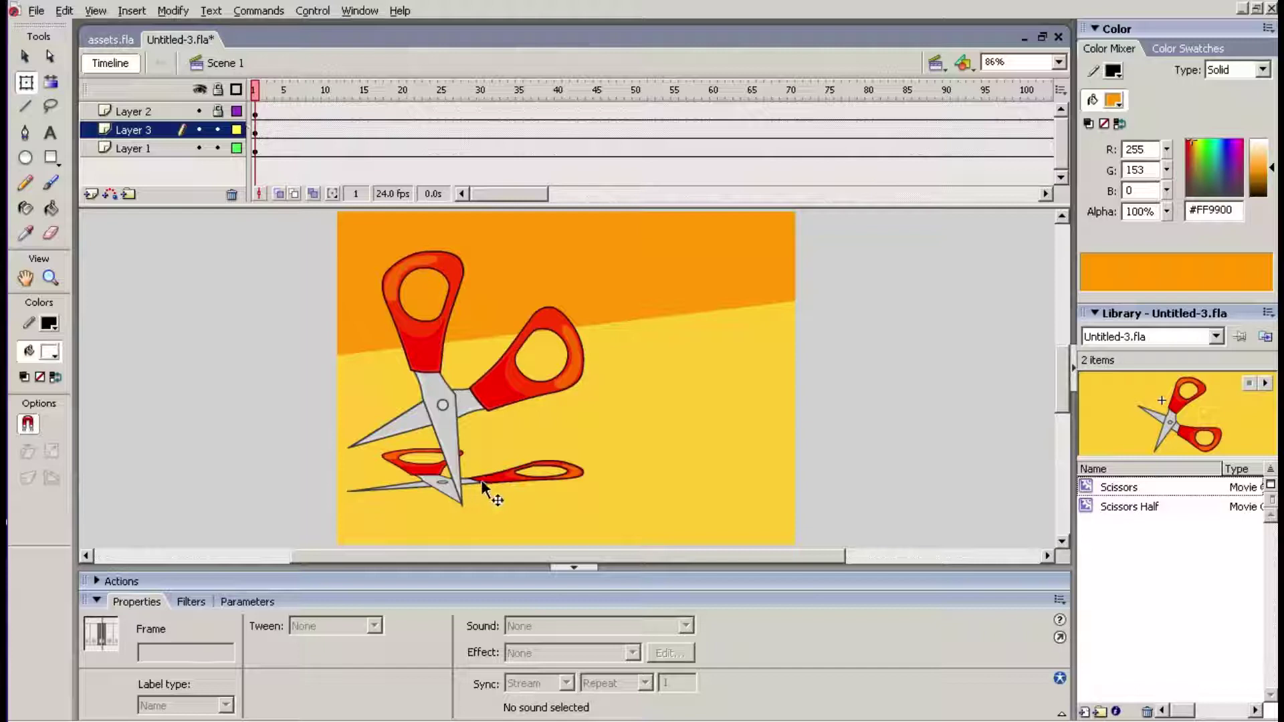
Step: Skew the flattened Layer 3 scissors leftward to about 677 px wide and align their blade tip with the upright scissors' tip
left_click(477, 481)
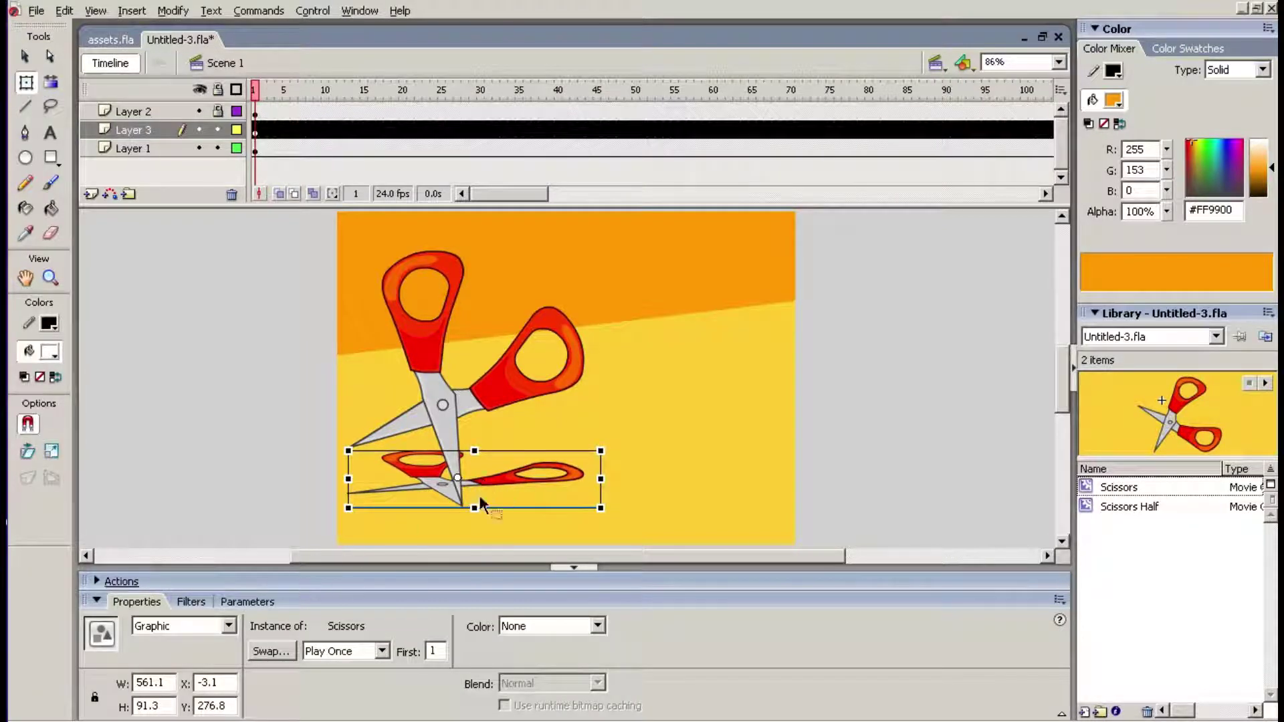
left_click_drag(463, 452, 394, 477)
left_click(832, 476)
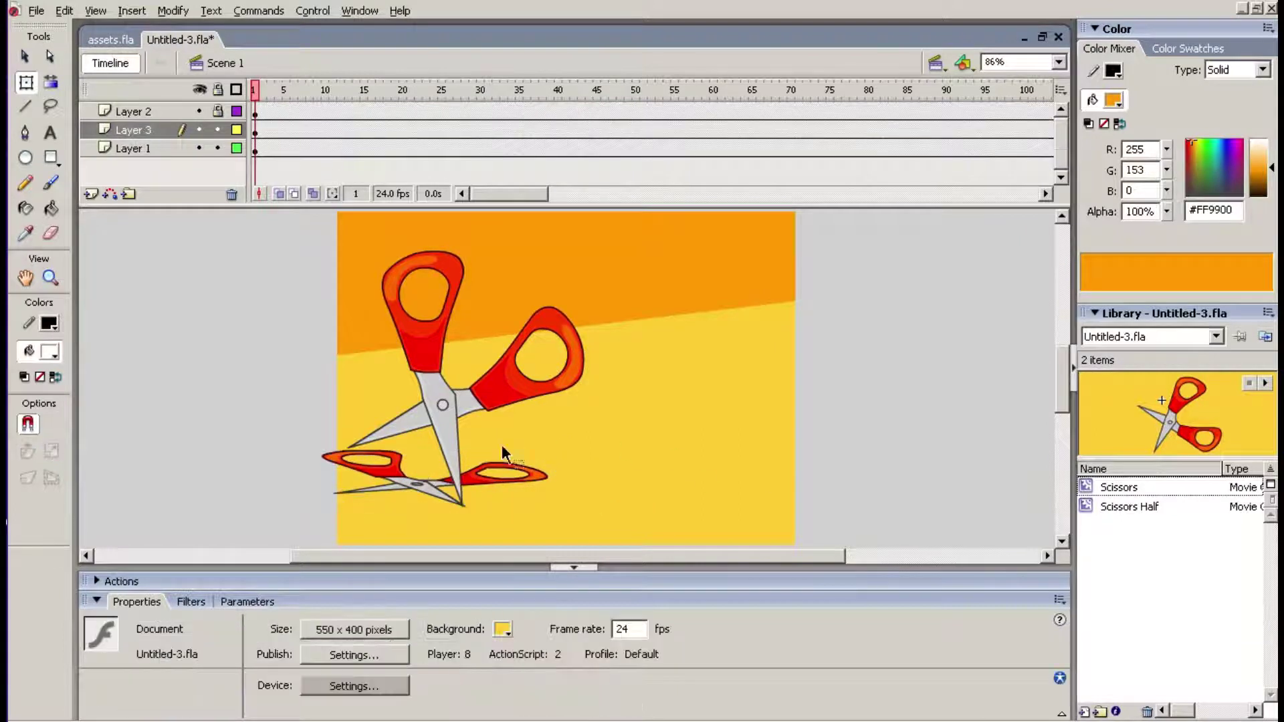
left_click(396, 466)
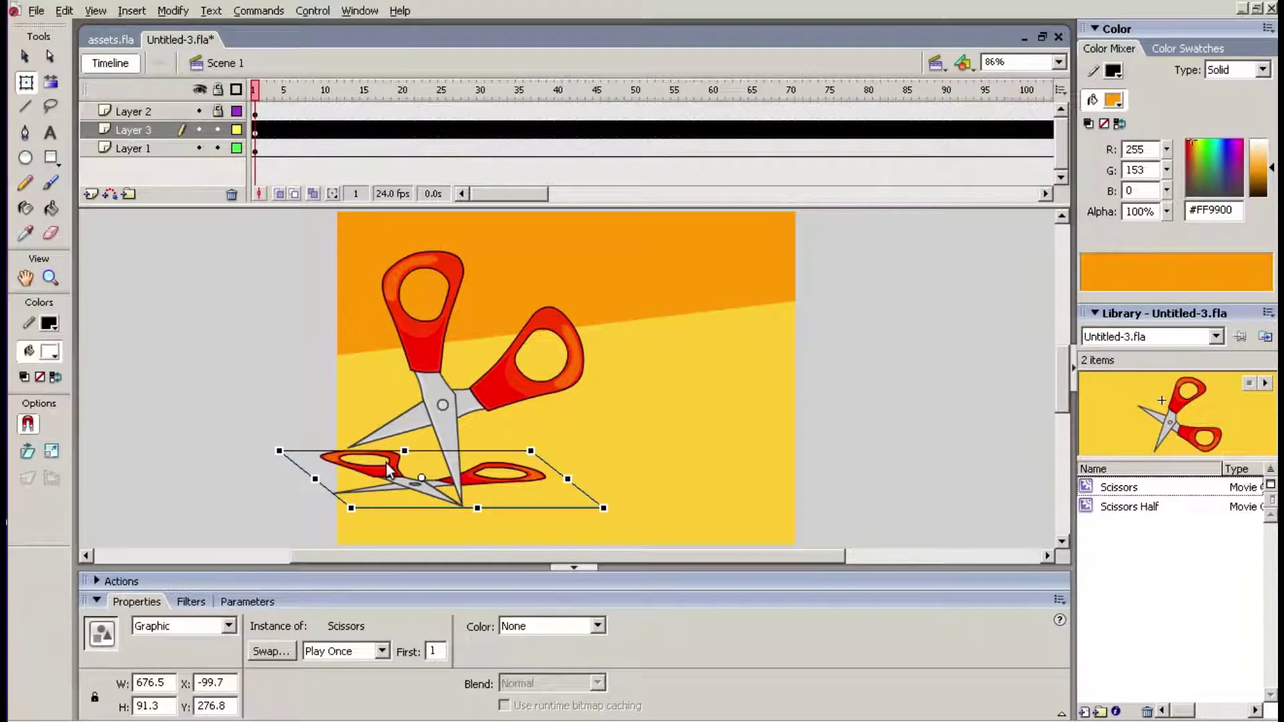
left_click_drag(387, 463, 385, 463)
left_click(848, 436)
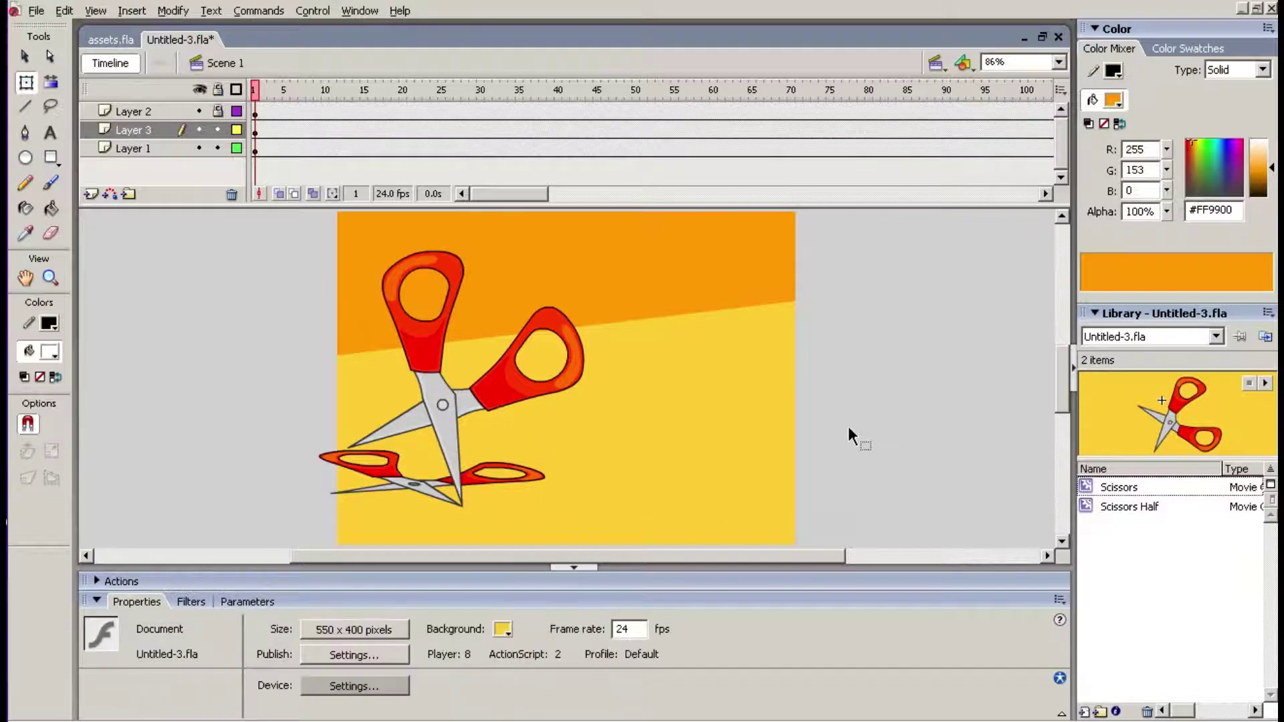
Step: Set the flattened Layer 3 scissors' color effect to Brightness -100% in frame 1 and play the animation with the black shadow
key("Return")
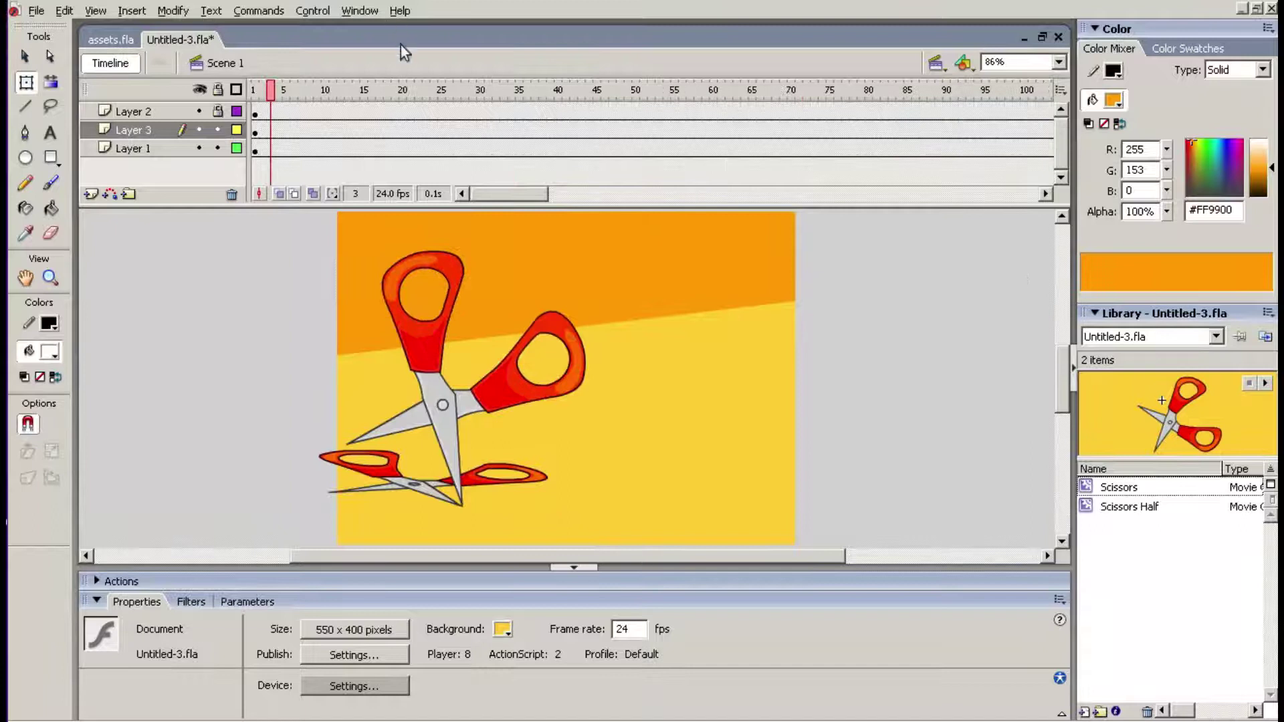
left_click(254, 96)
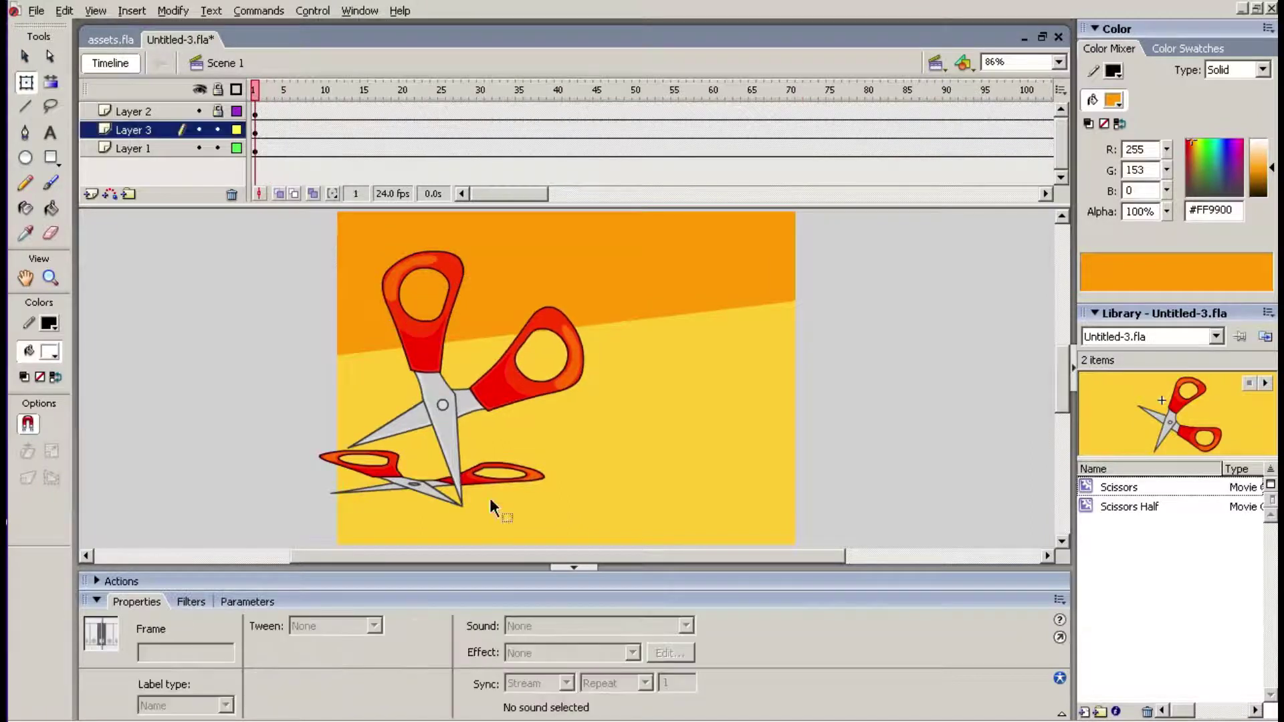
left_click(426, 498)
left_click(599, 627)
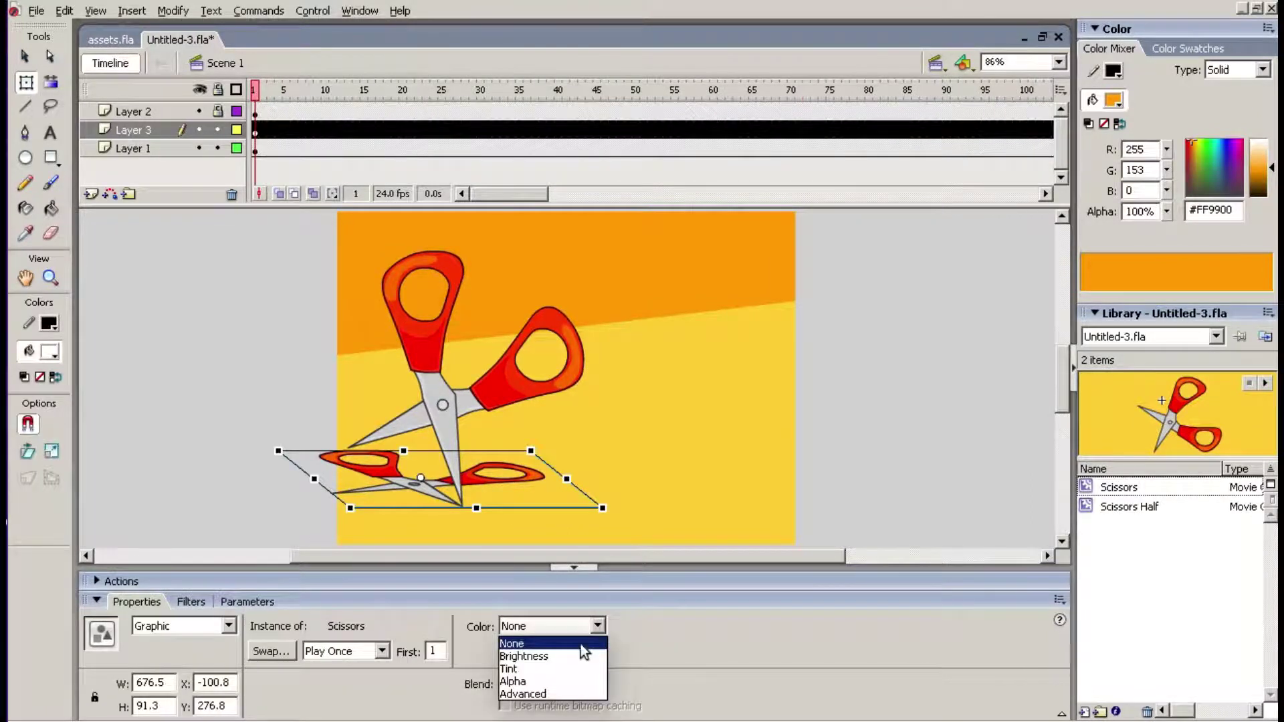
left_click(568, 657)
left_click_drag(690, 626, 688, 717)
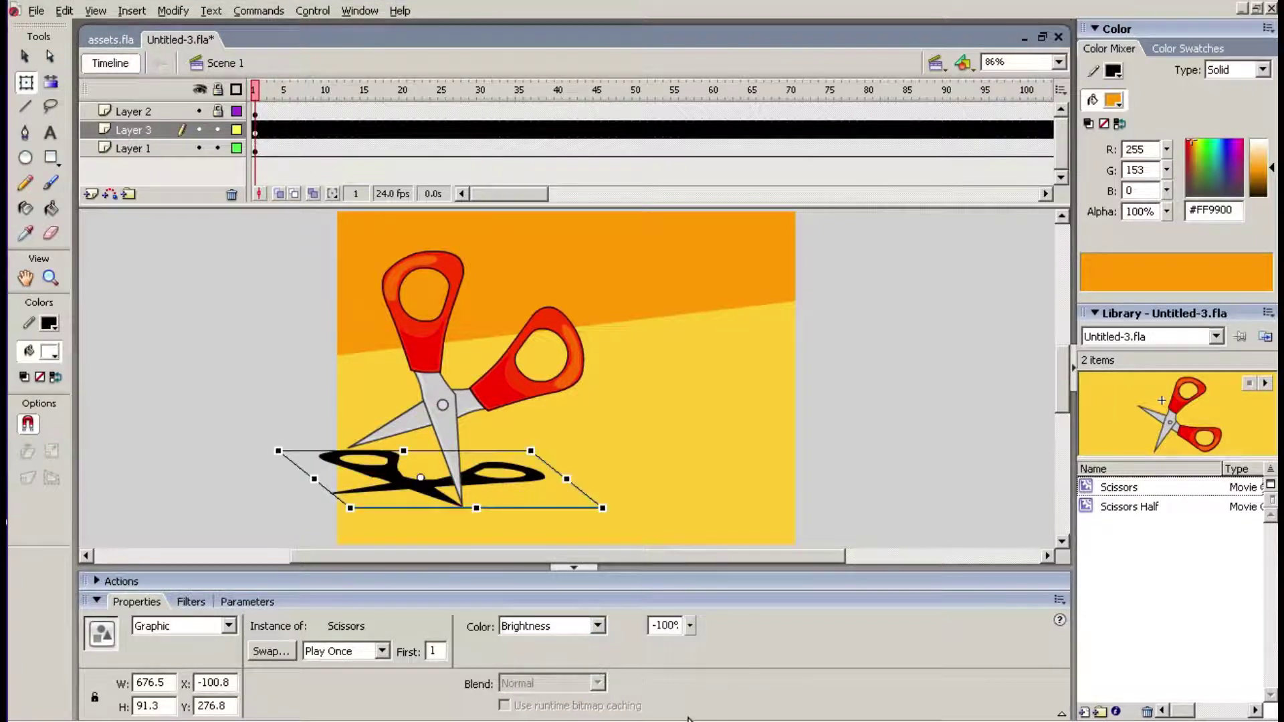
left_click(844, 472)
key("Return")
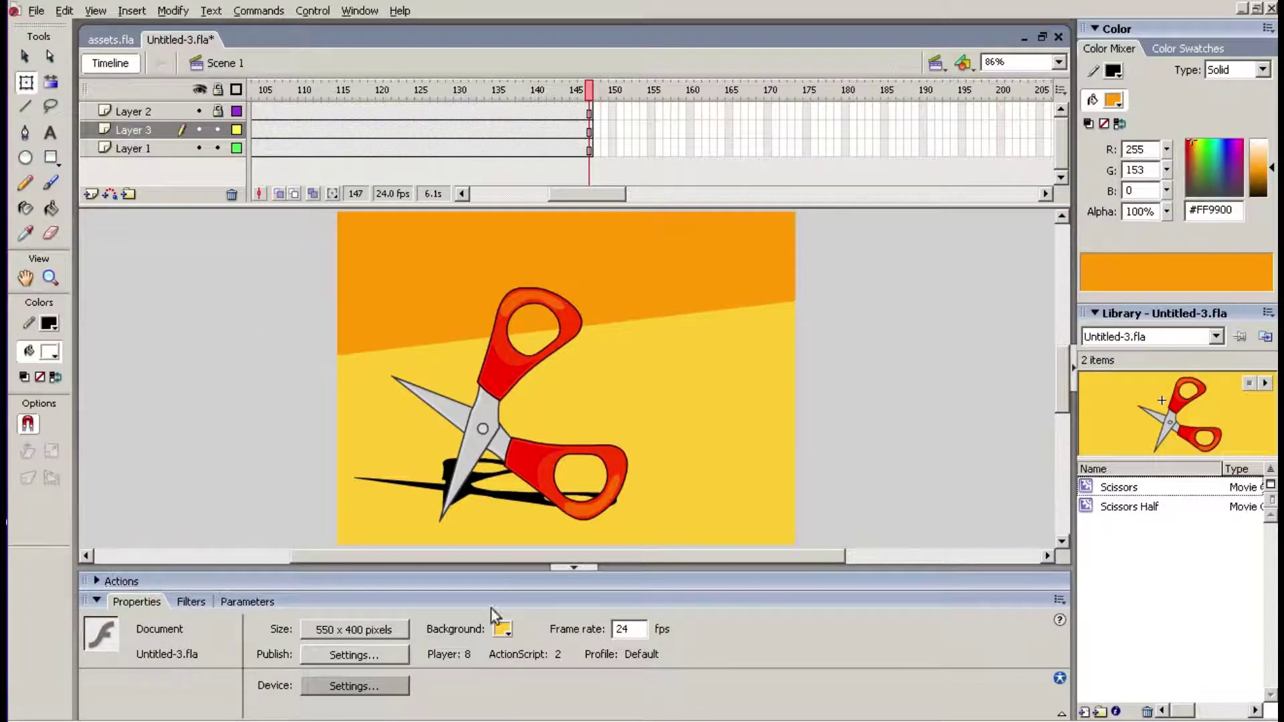
Step: Start a movie export and create and open a new folder named Scissors2ElectricBoogaloo inside Downloads as its destination
left_click(36, 11)
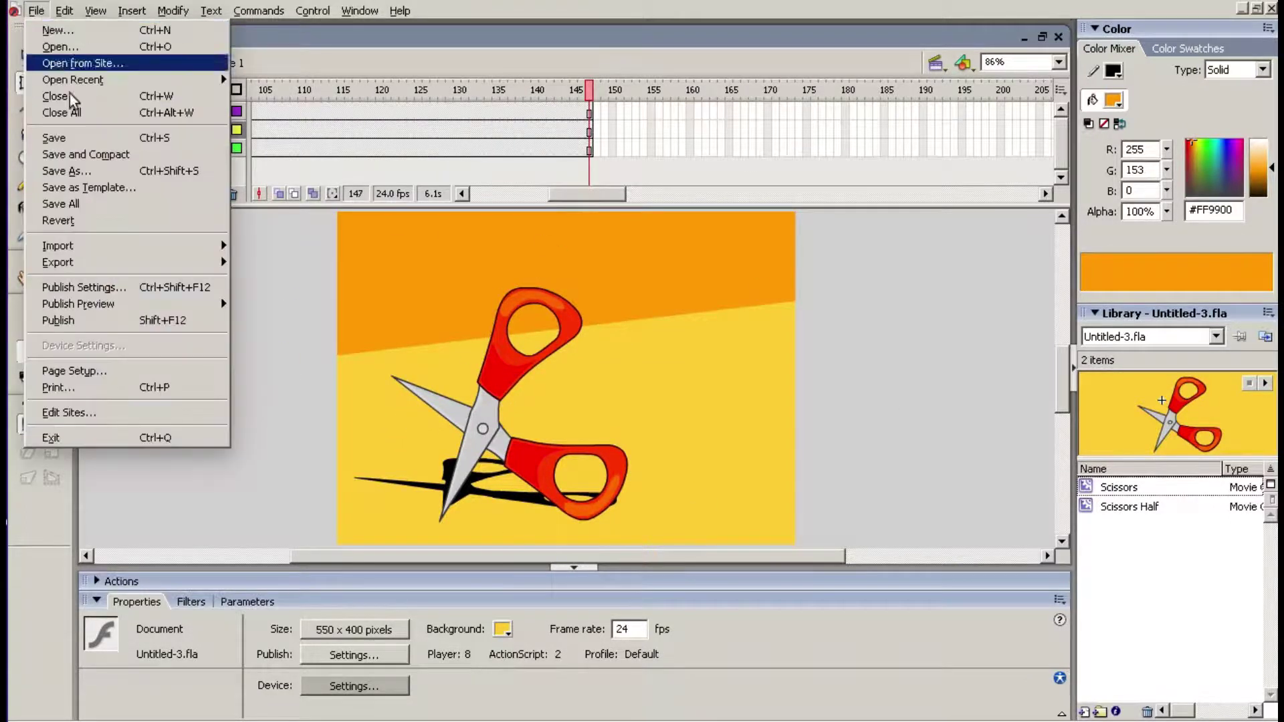
mouse_move(88, 252)
mouse_move(121, 266)
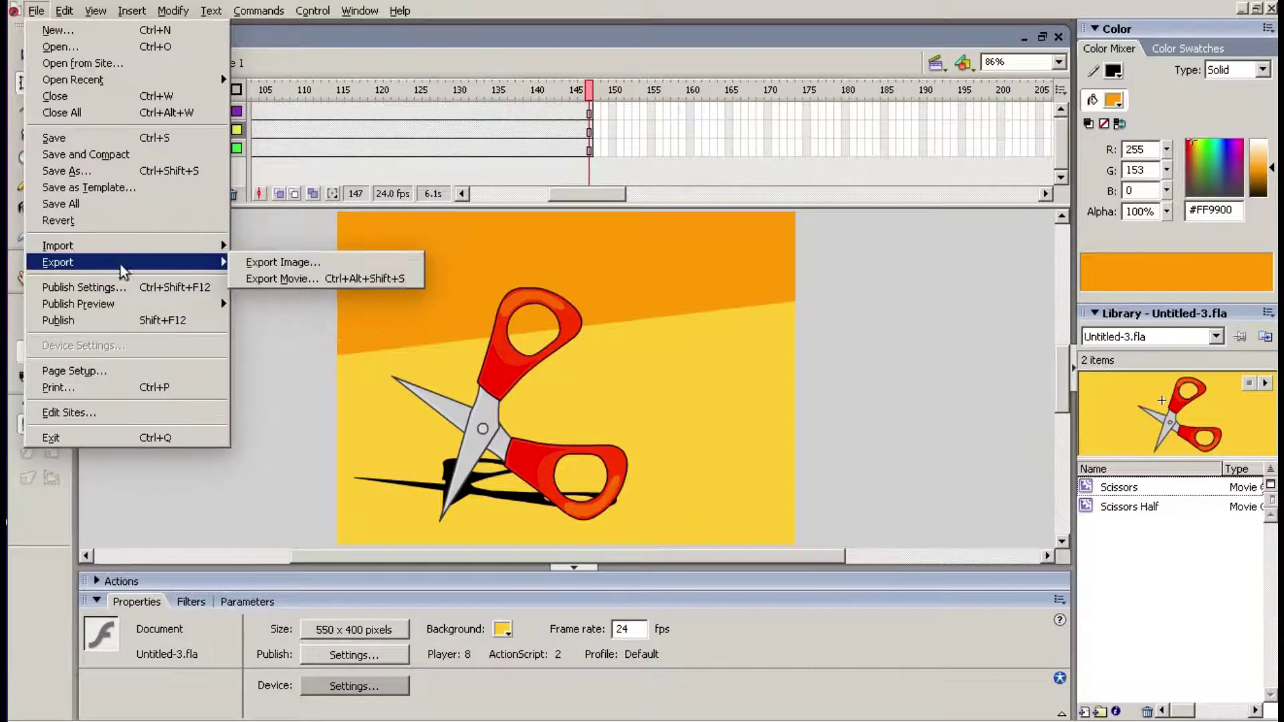
left_click(272, 278)
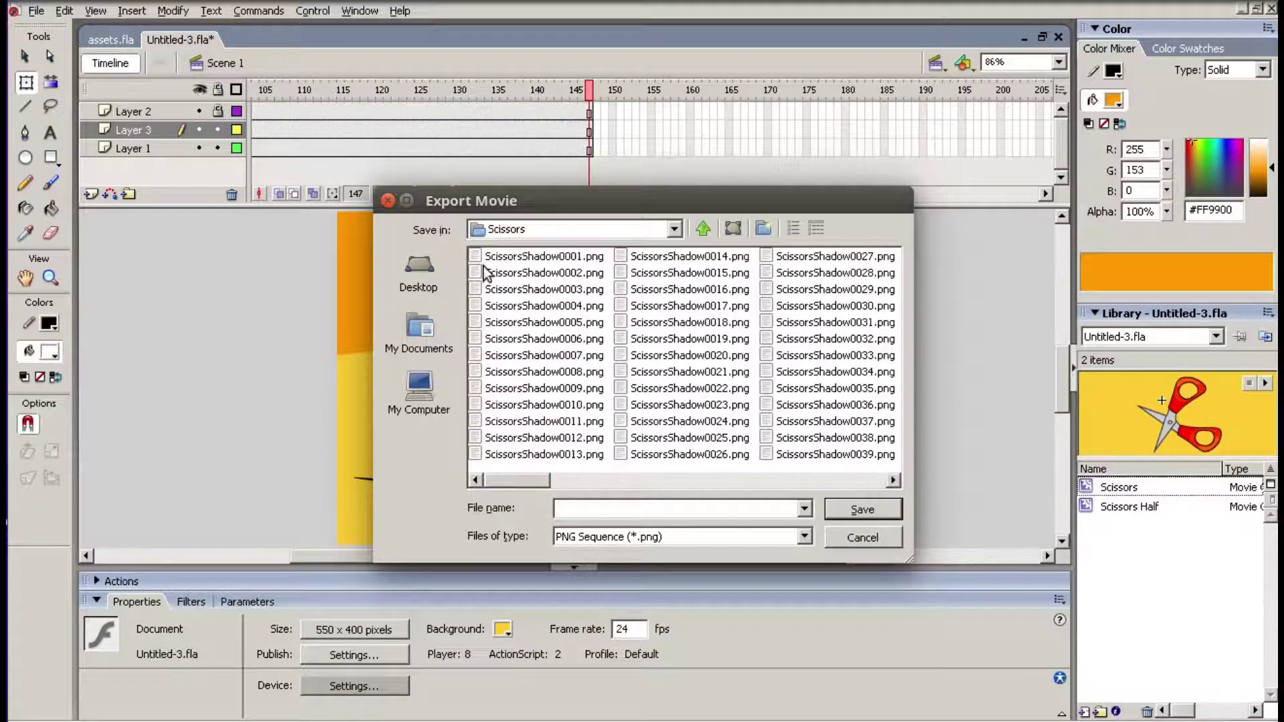
left_click(675, 230)
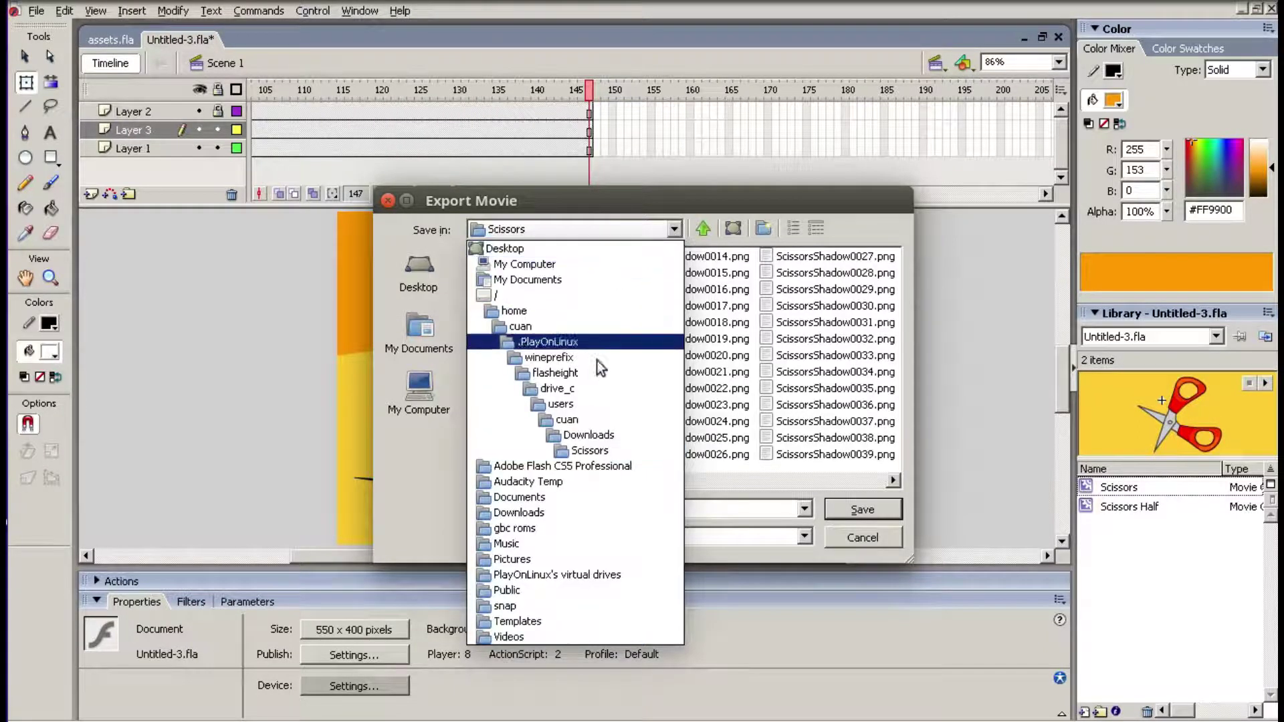
left_click(599, 435)
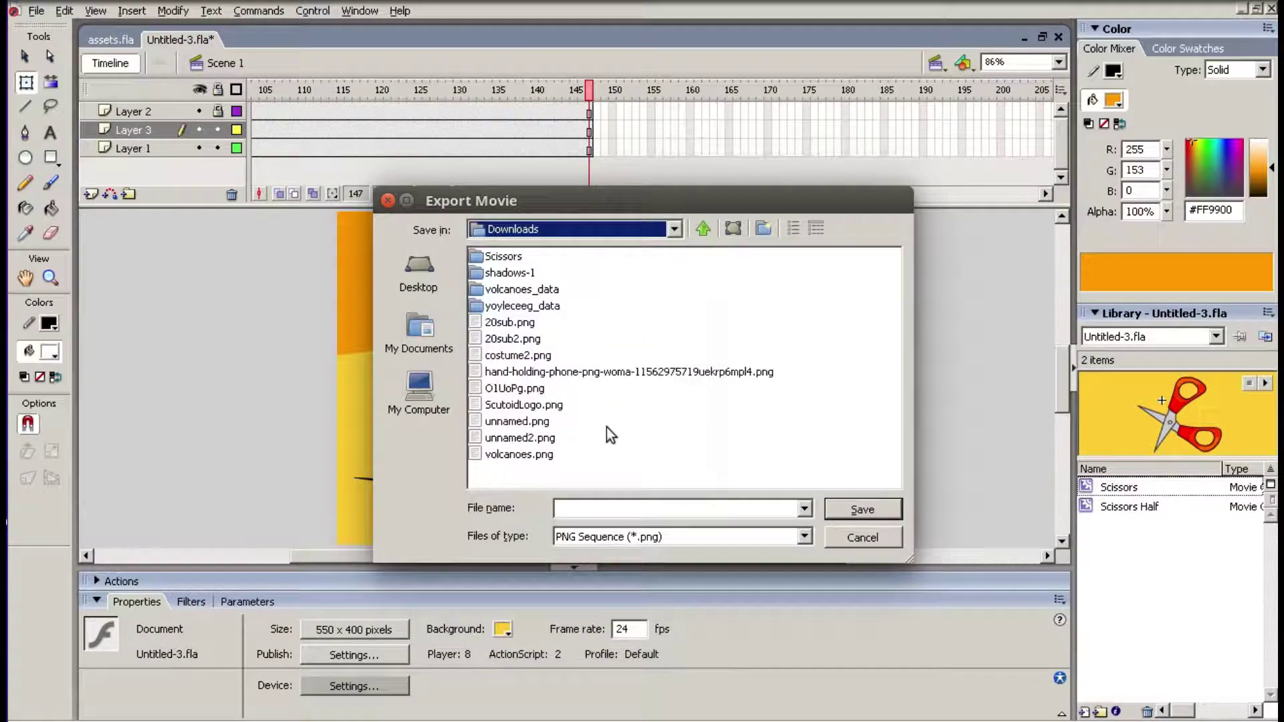
left_click(763, 229)
type("Sc")
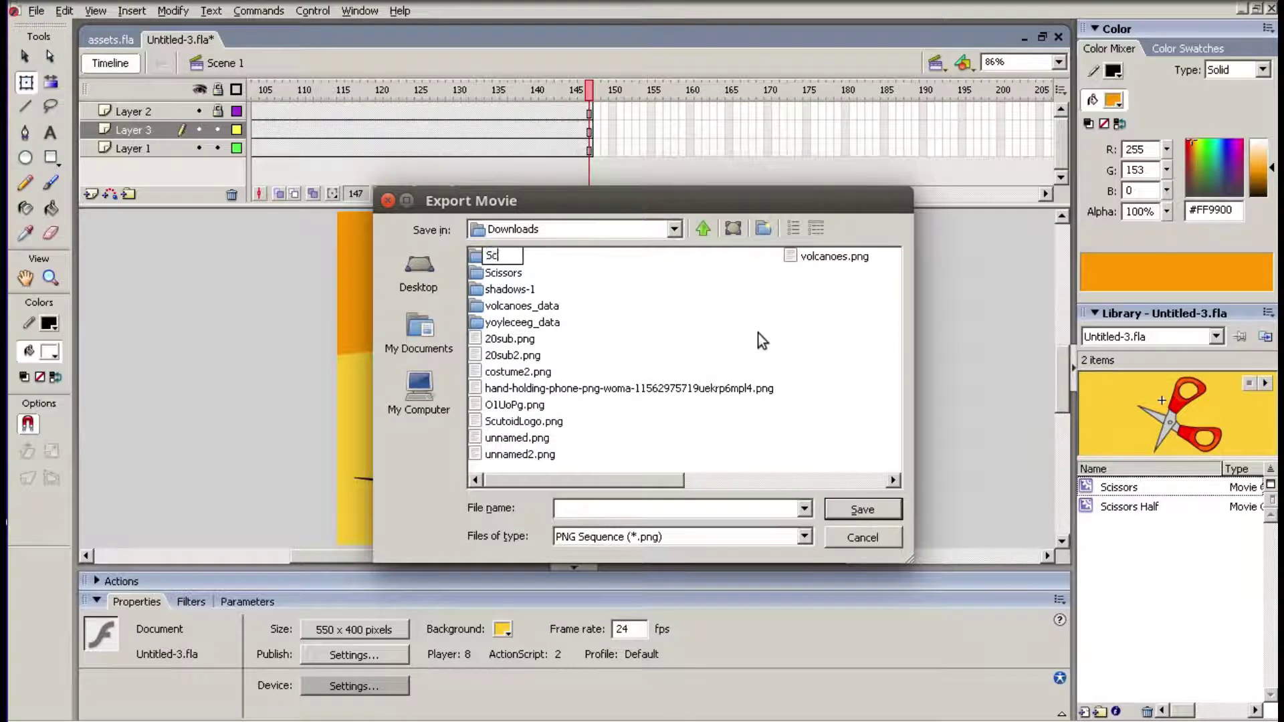
type("issors2Elec")
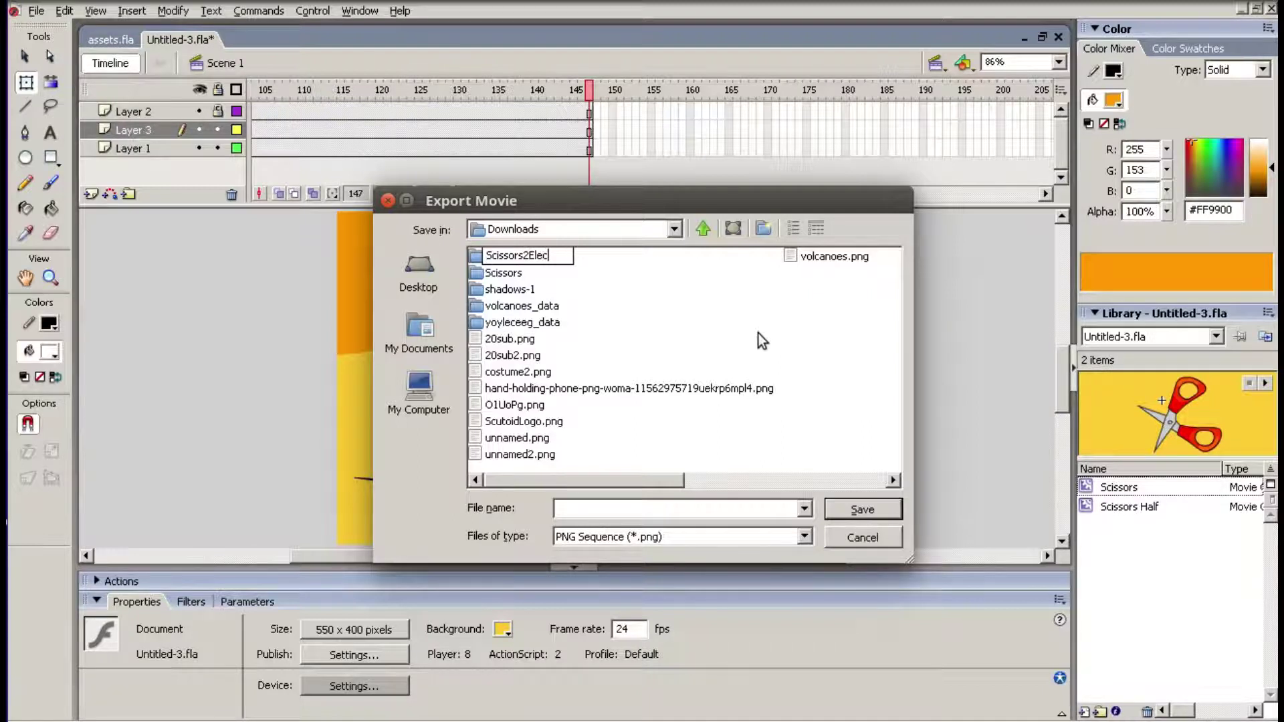
type("tricBoogalo")
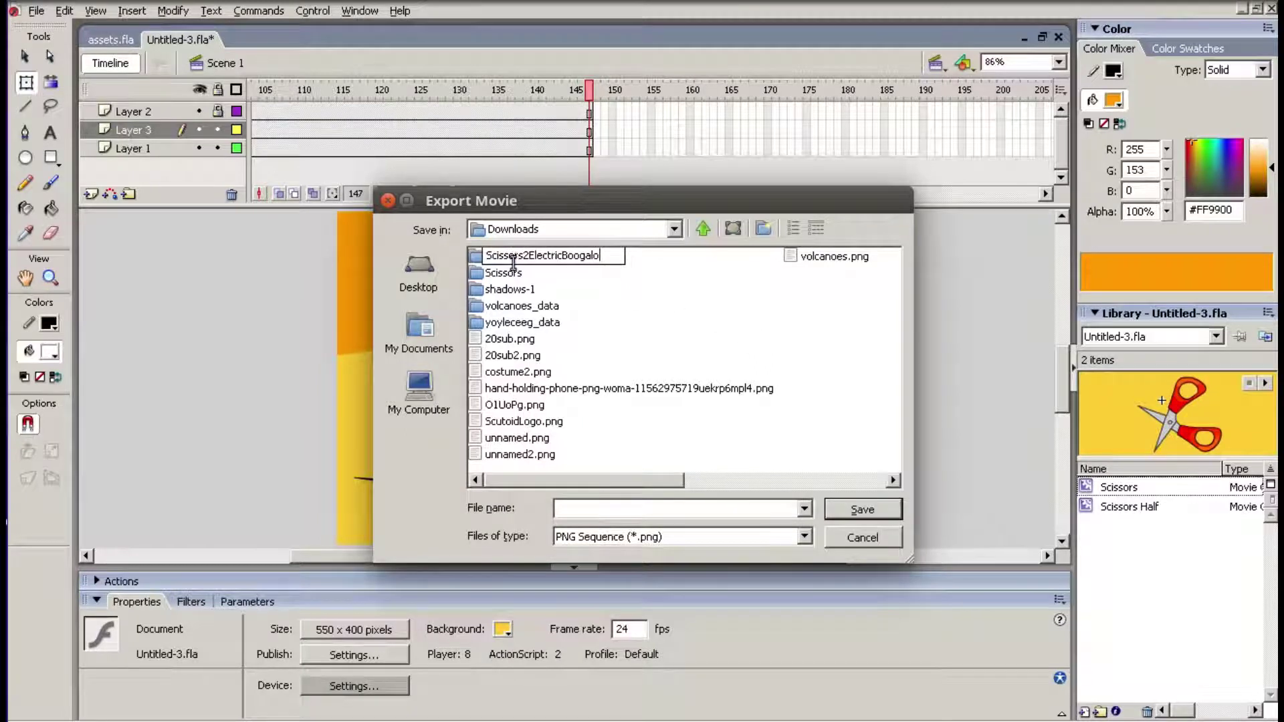
left_click(474, 259)
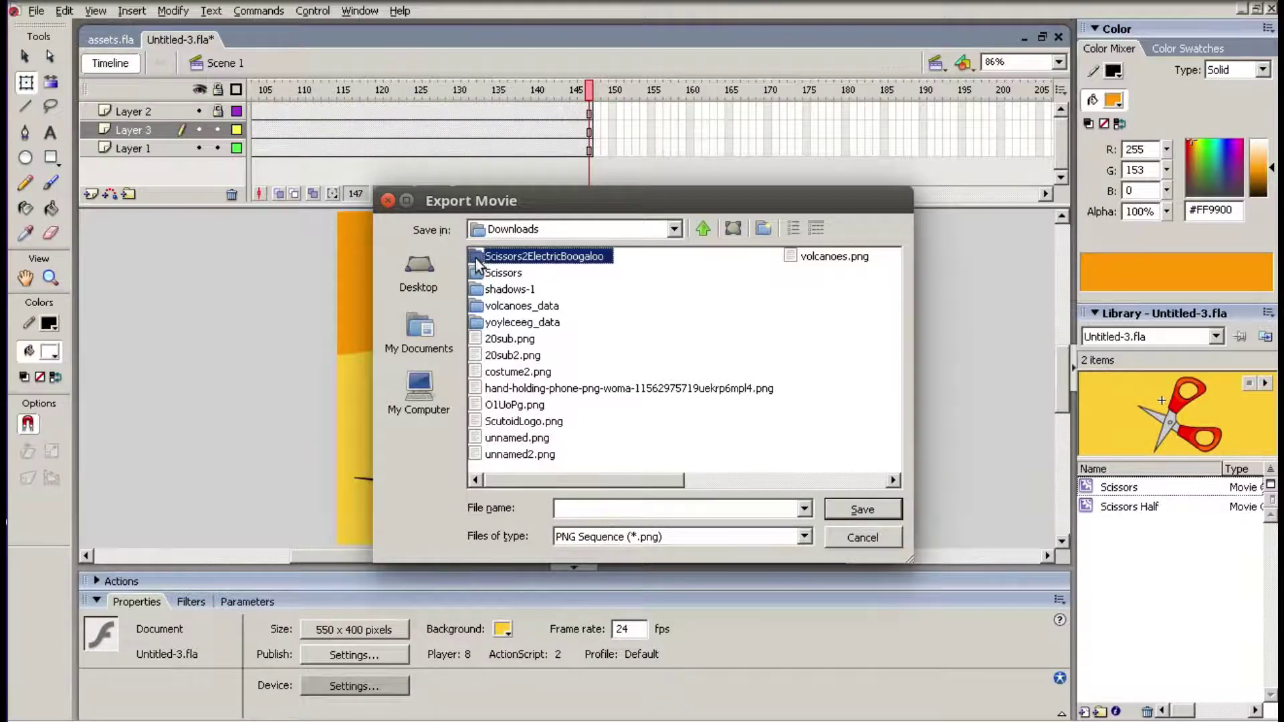
double_click(495, 258)
Step: Name the PNG sequence ScissorsShadow and save it in the new folder
left_click(601, 508)
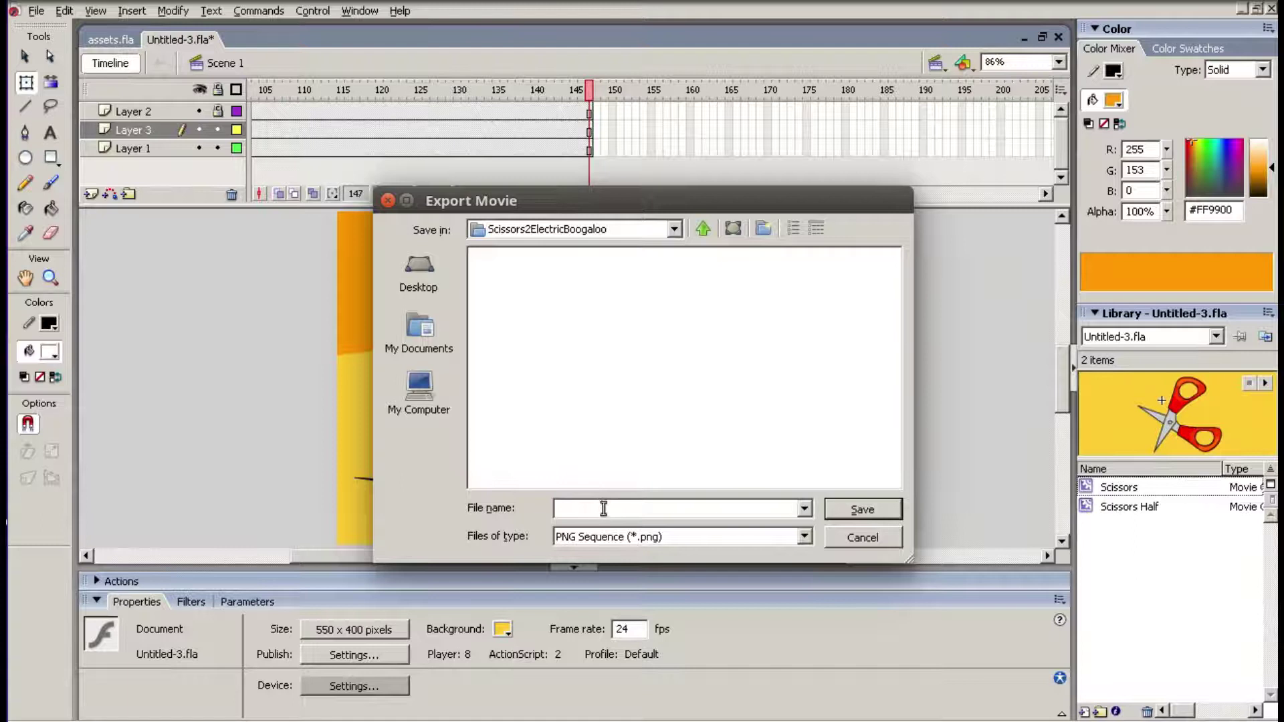
type("ScissorsPhaso")
key("BackSpace")
key("BackSpace")
key("BackSpace")
key("BackSpace")
key("BackSpace")
key("BackSpace")
key("BackSpace")
key("BackSpace")
key("BackSpace")
key("BackSpace")
type("sorsShadow")
left_click(859, 515)
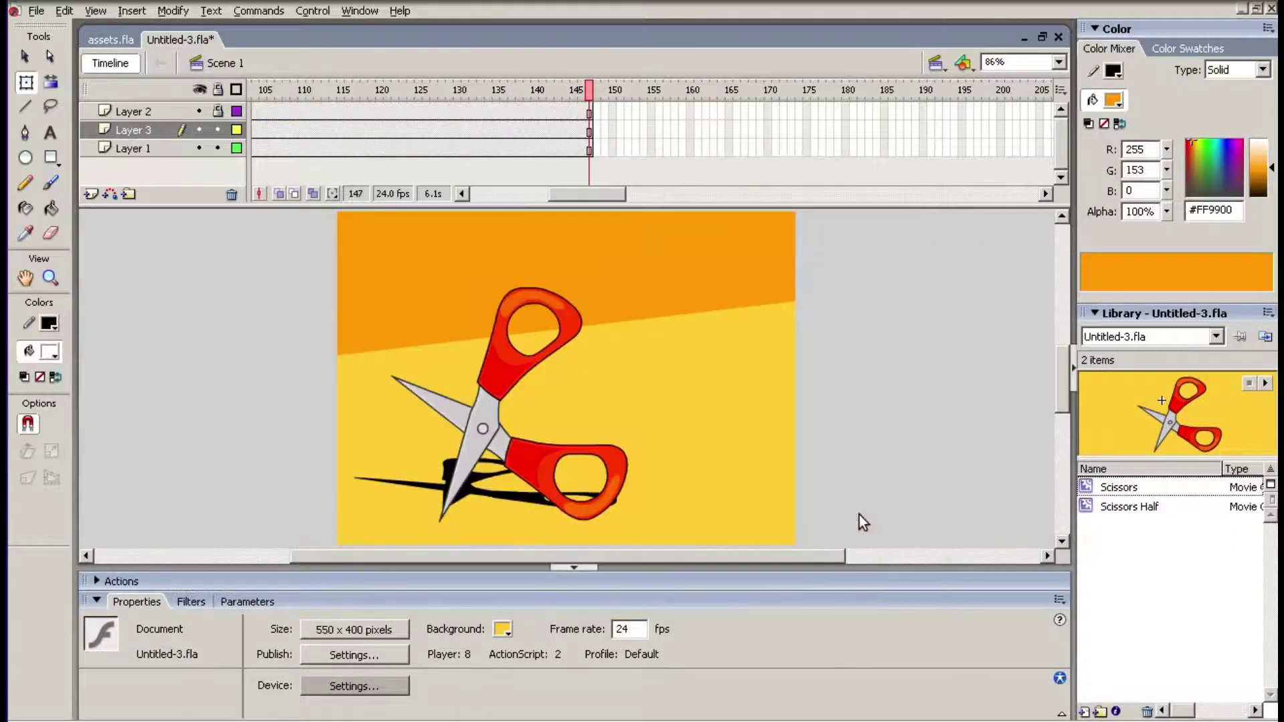
Step: Set the PNG export height to 1080 pixels and export the image sequence
left_click(648, 309)
key("BackSpace")
key("BackSpace")
type("80")
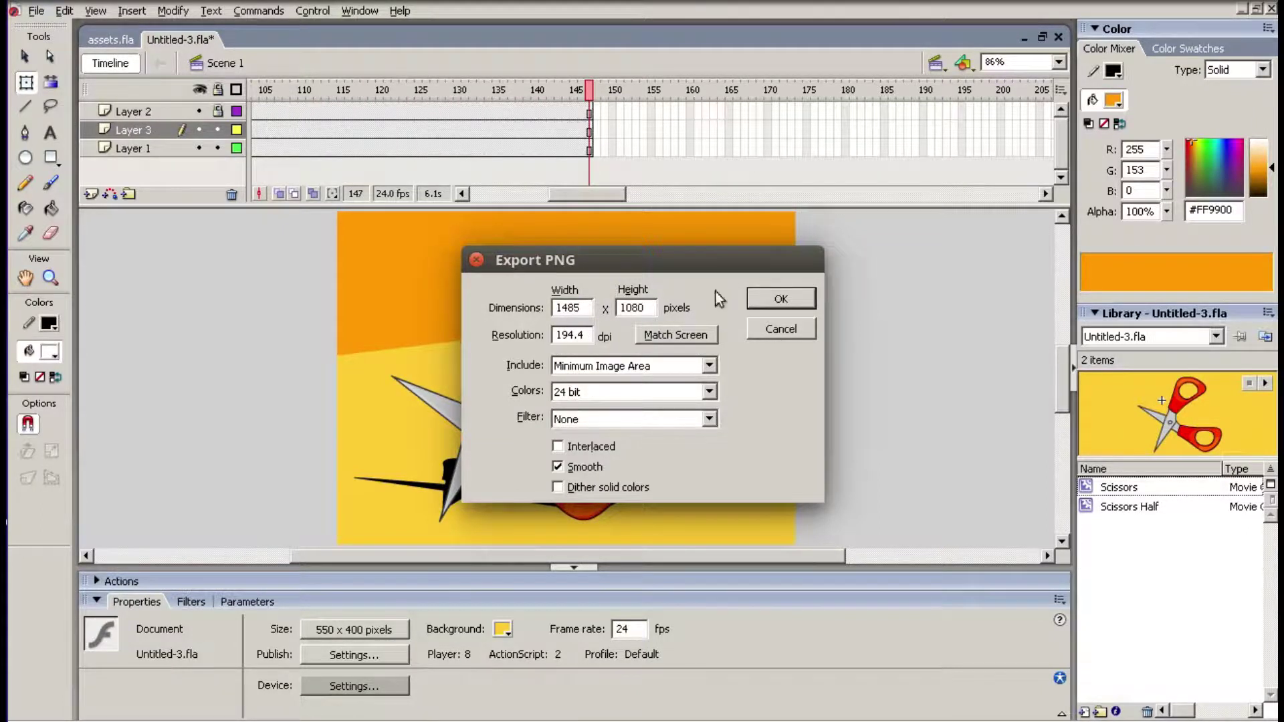
left_click(759, 303)
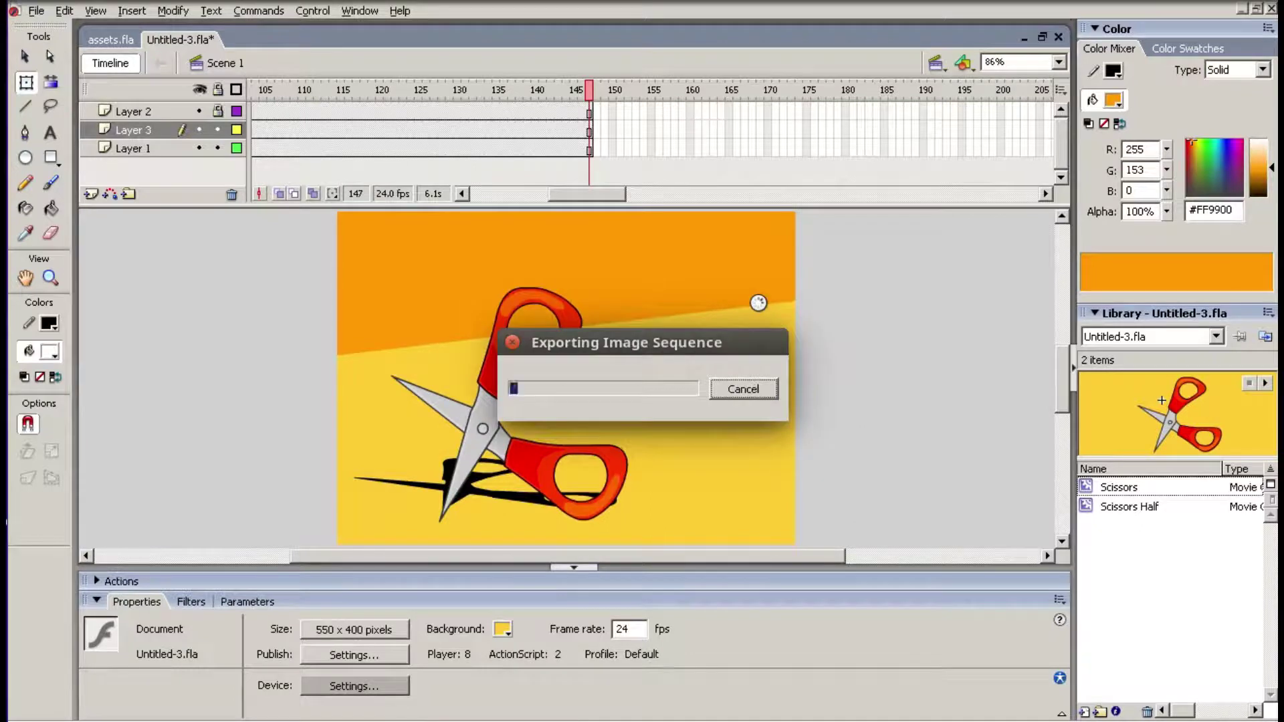